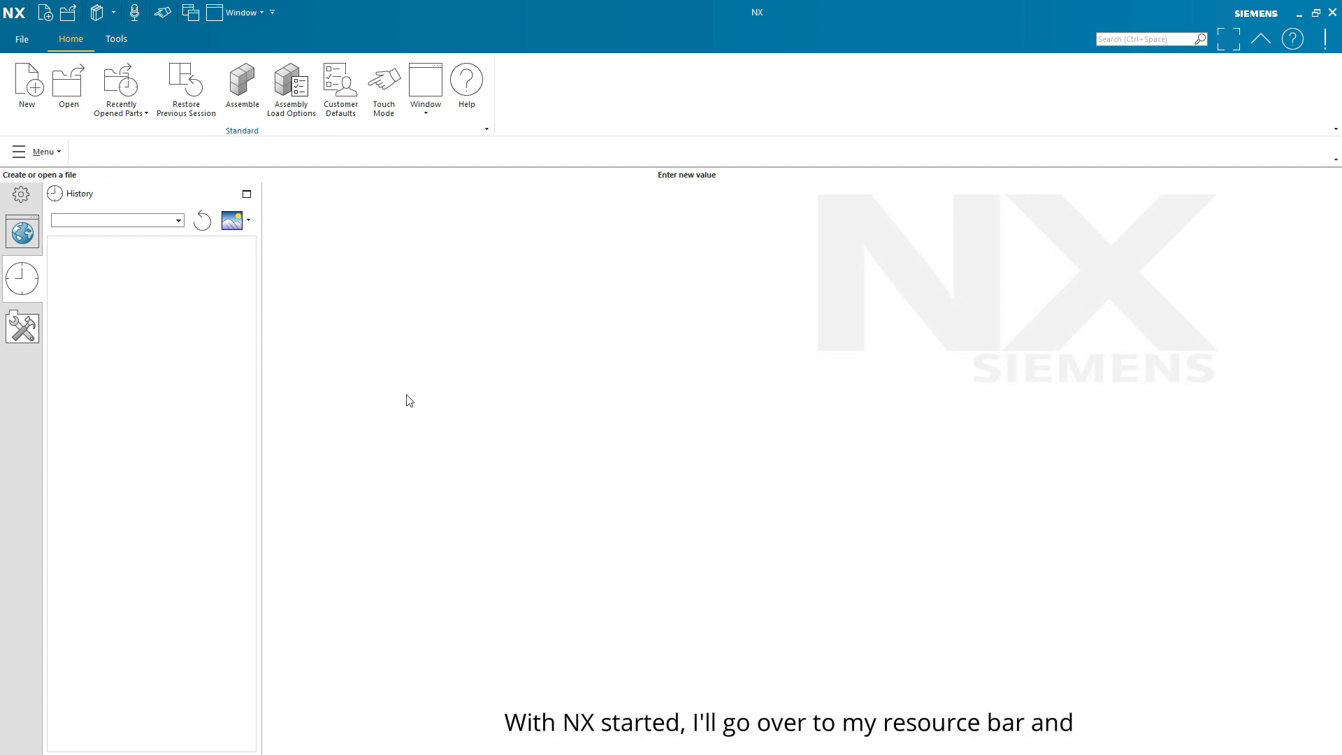
Step: Turn on the display of the Reuse Library tab in the resource bar
{"action": "left_click", "coordinate": [21, 196]}
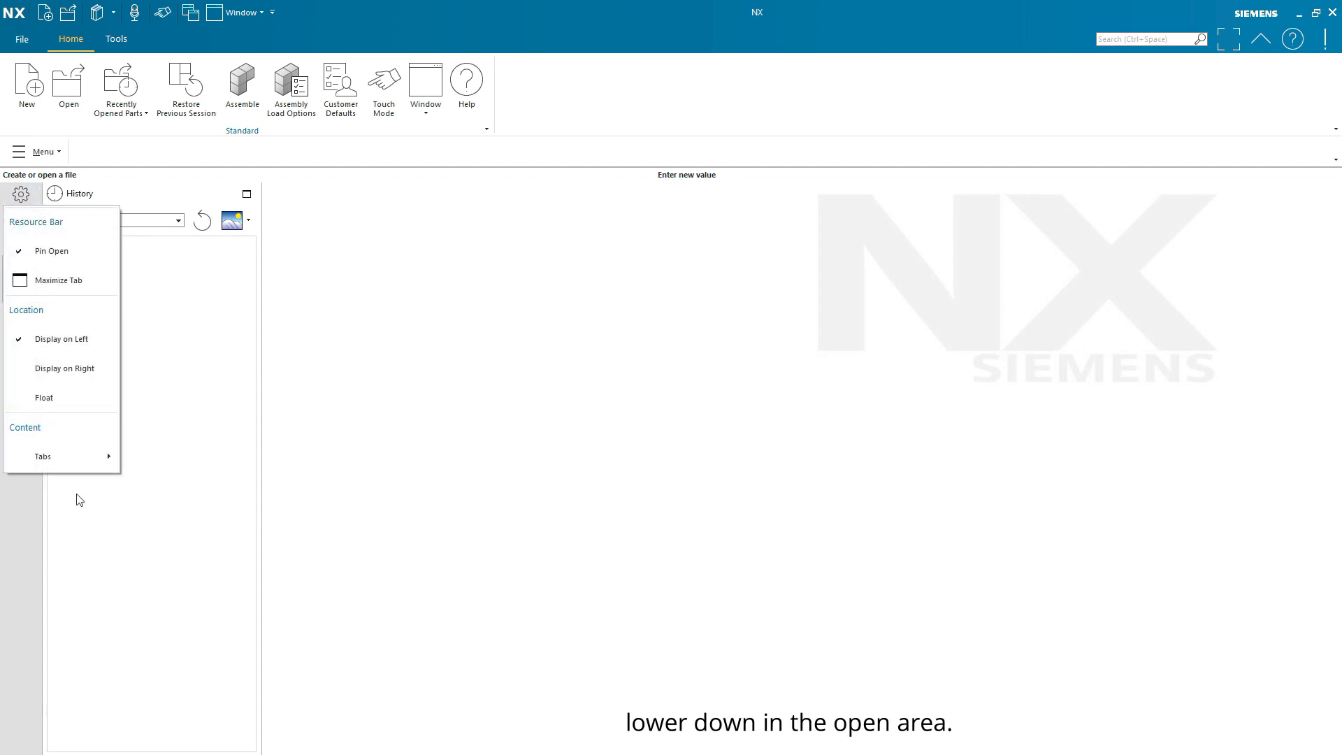
{"action": "left_click", "coordinate": [34, 496]}
{"action": "right_click", "coordinate": [22, 429]}
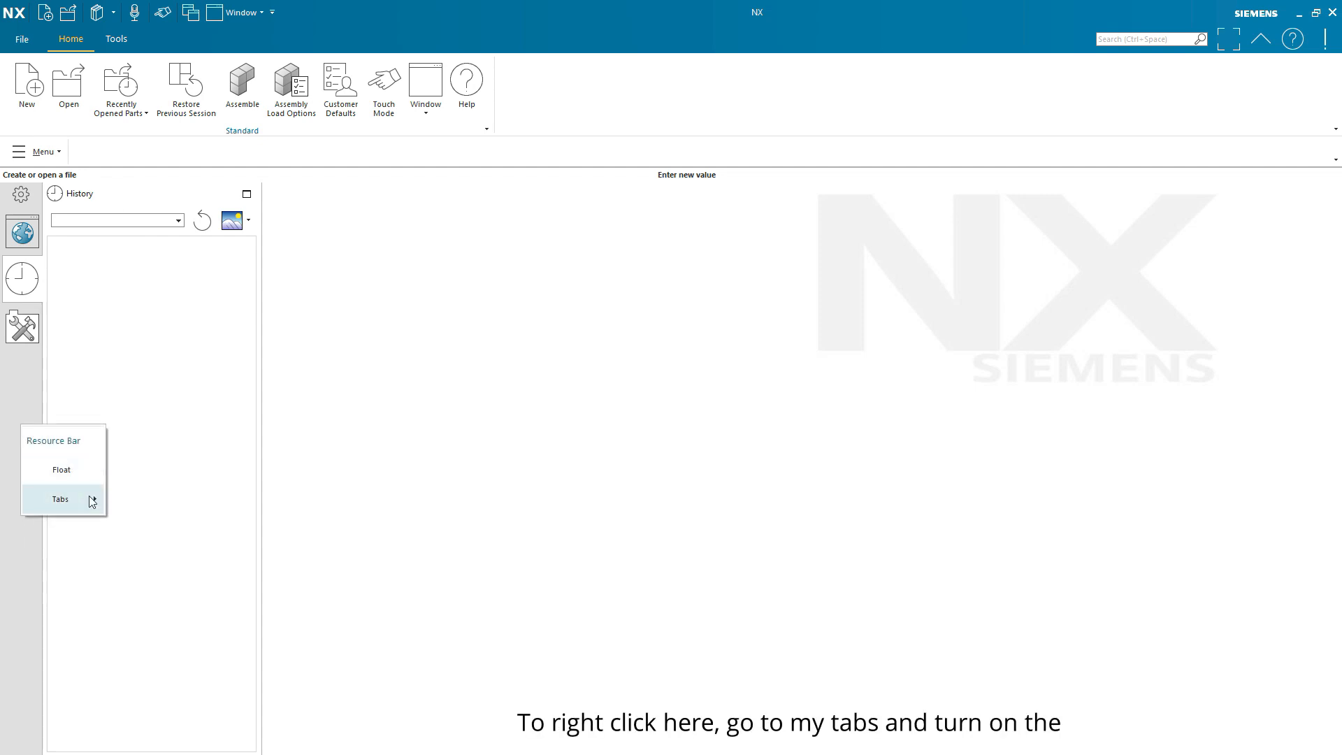
{"action": "mouse_move", "coordinate": [91, 501]}
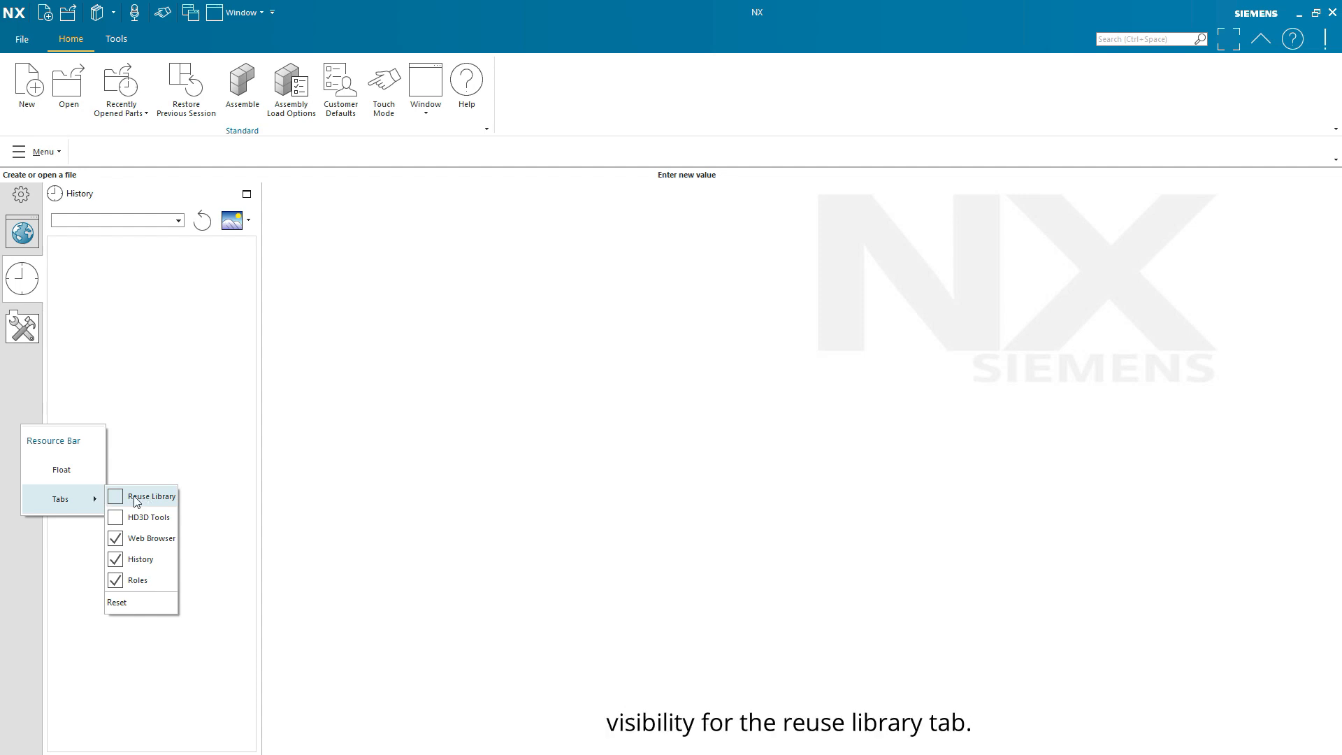
{"action": "left_click", "coordinate": [120, 499]}
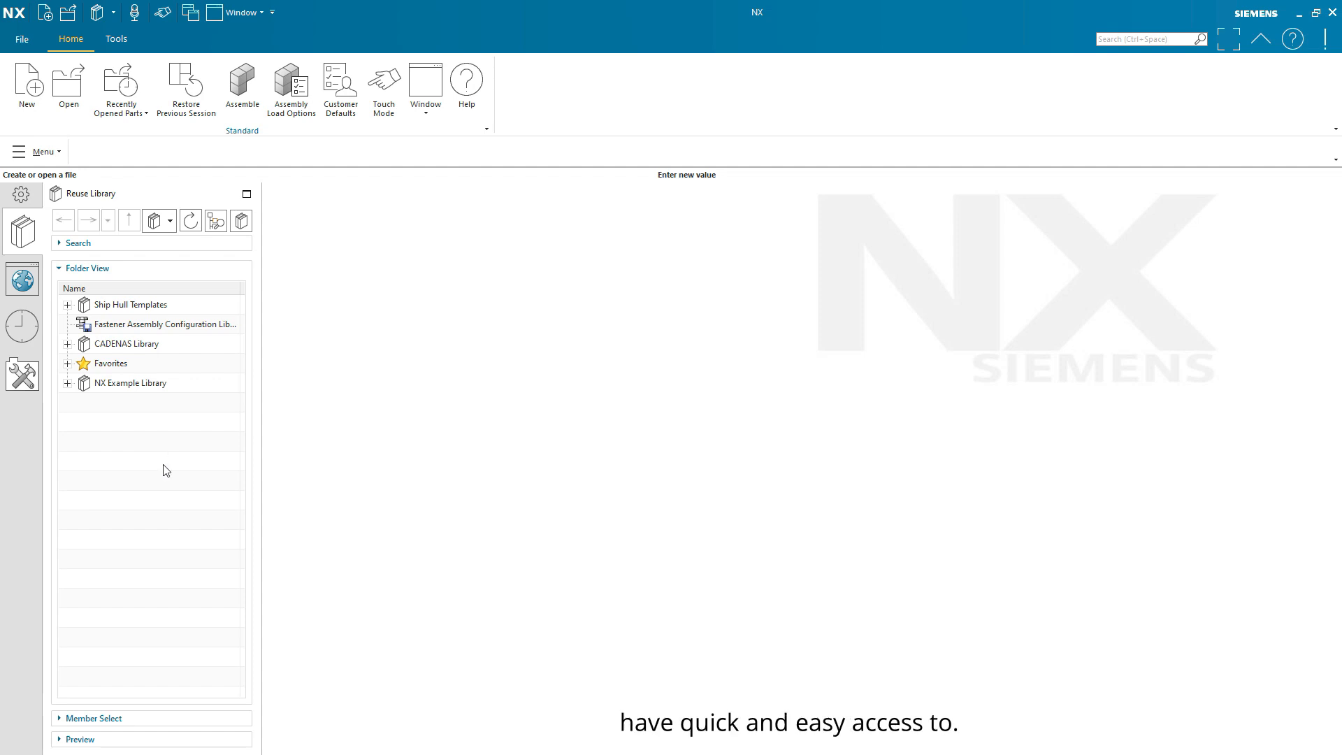
Step: Add the Reuse folder inside Desktop > TipsNTricks as a new library through Library Management, keeping the name Reuse
{"action": "left_click", "coordinate": [130, 445]}
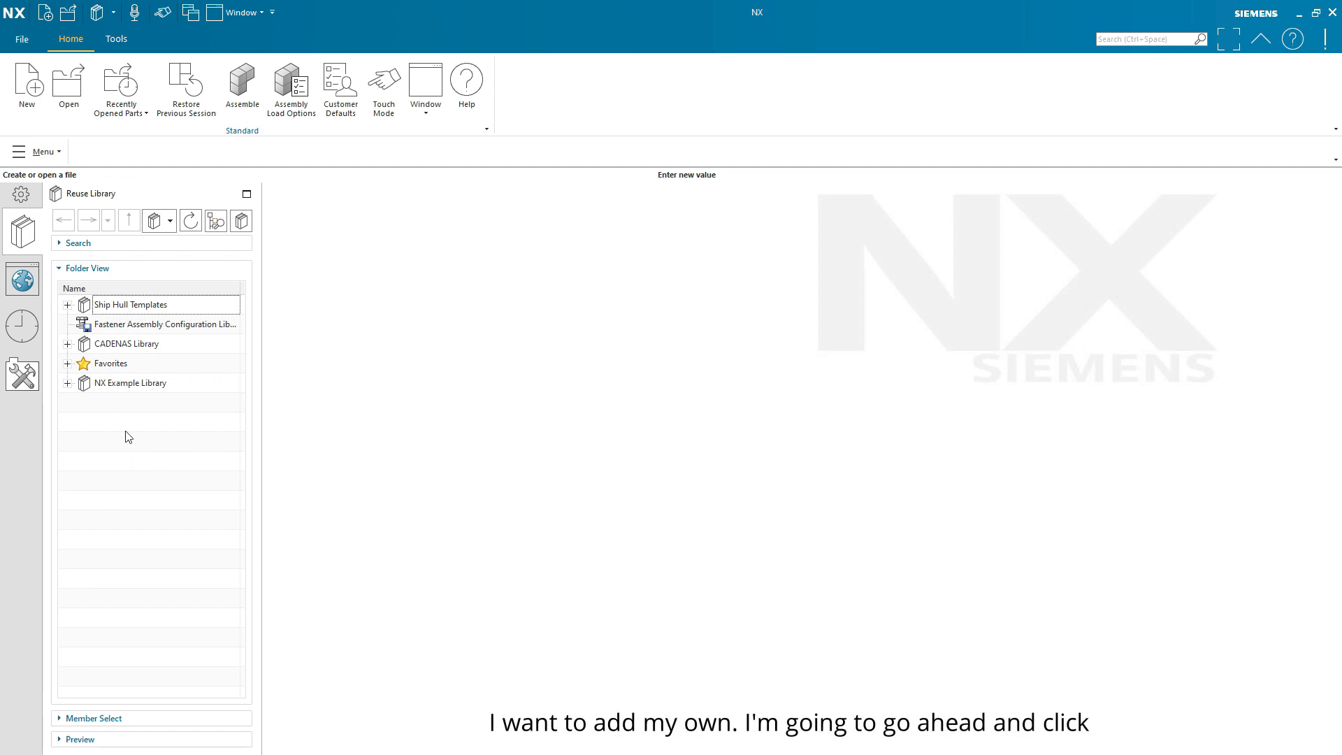
{"action": "right_click", "coordinate": [146, 509]}
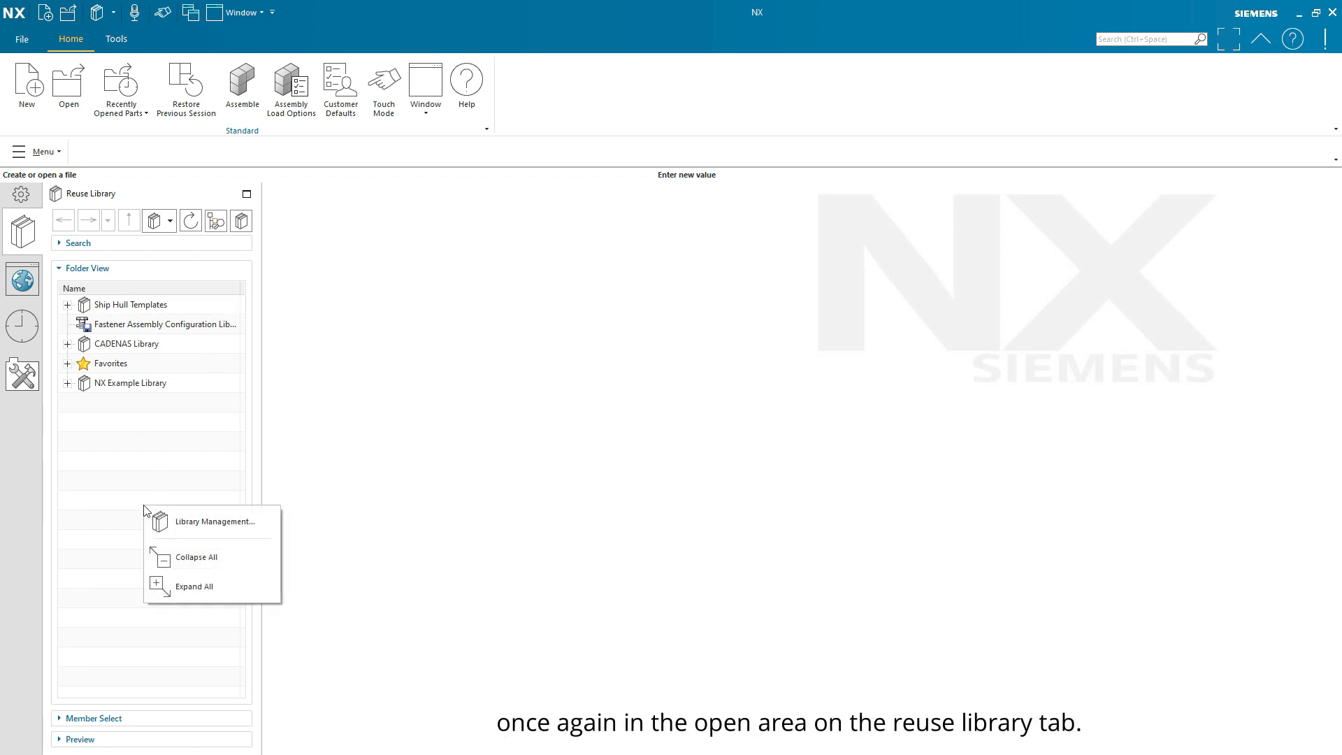
{"action": "left_click", "coordinate": [210, 529]}
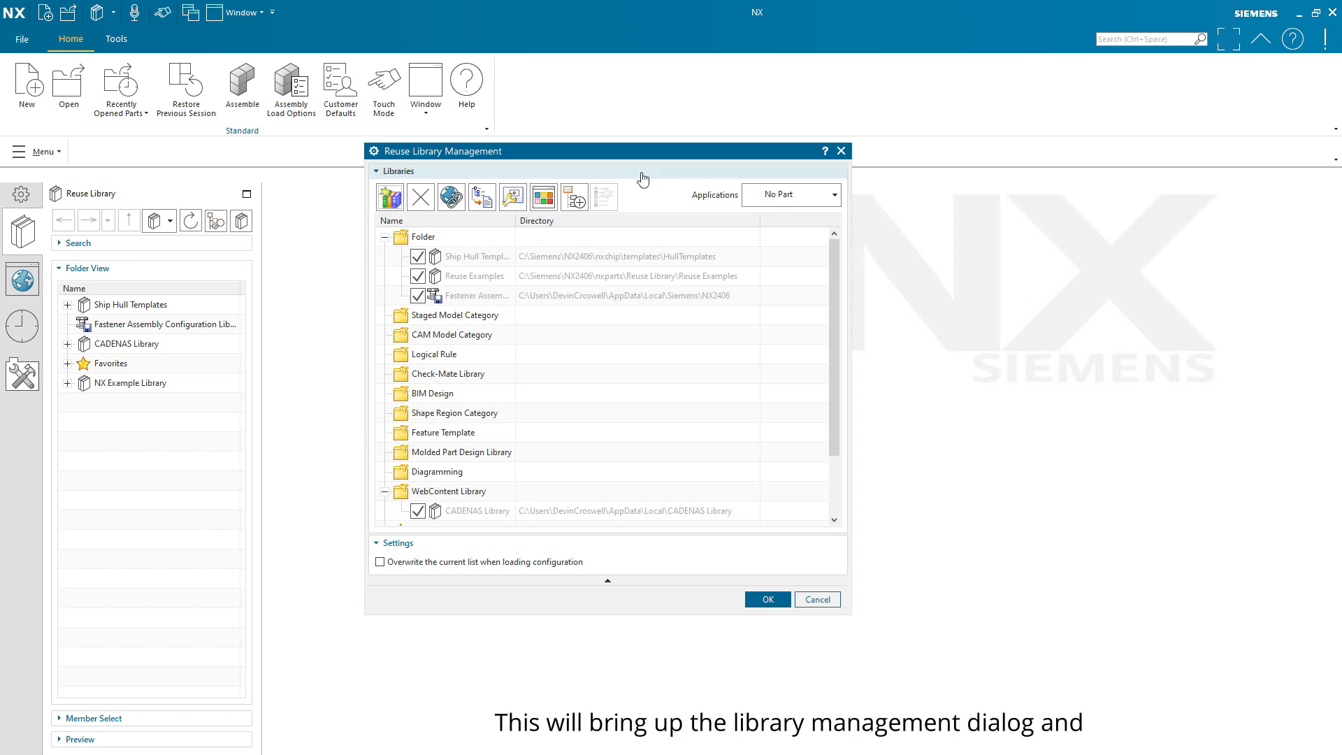
{"action": "left_click_drag", "start_coordinate": [635, 161], "coordinate": [572, 223]}
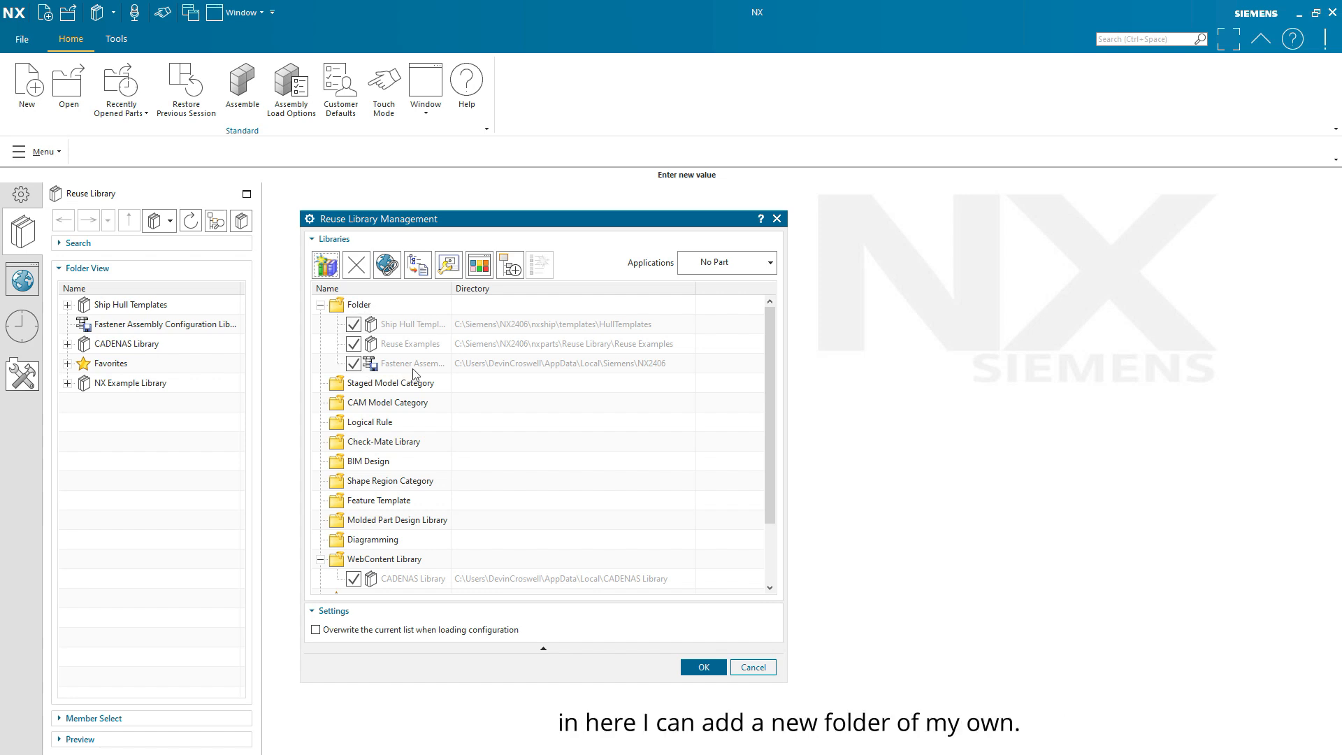
{"action": "left_click", "coordinate": [326, 266]}
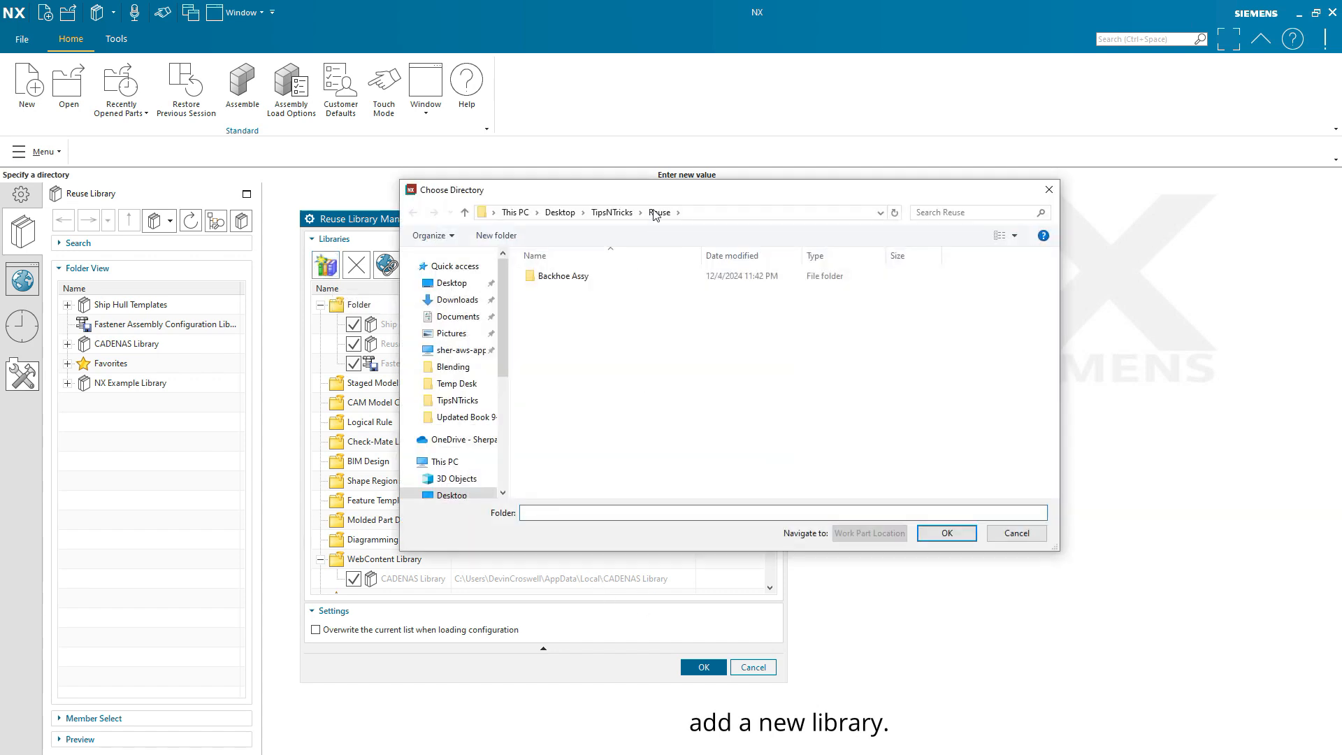
{"action": "left_click", "coordinate": [524, 262]}
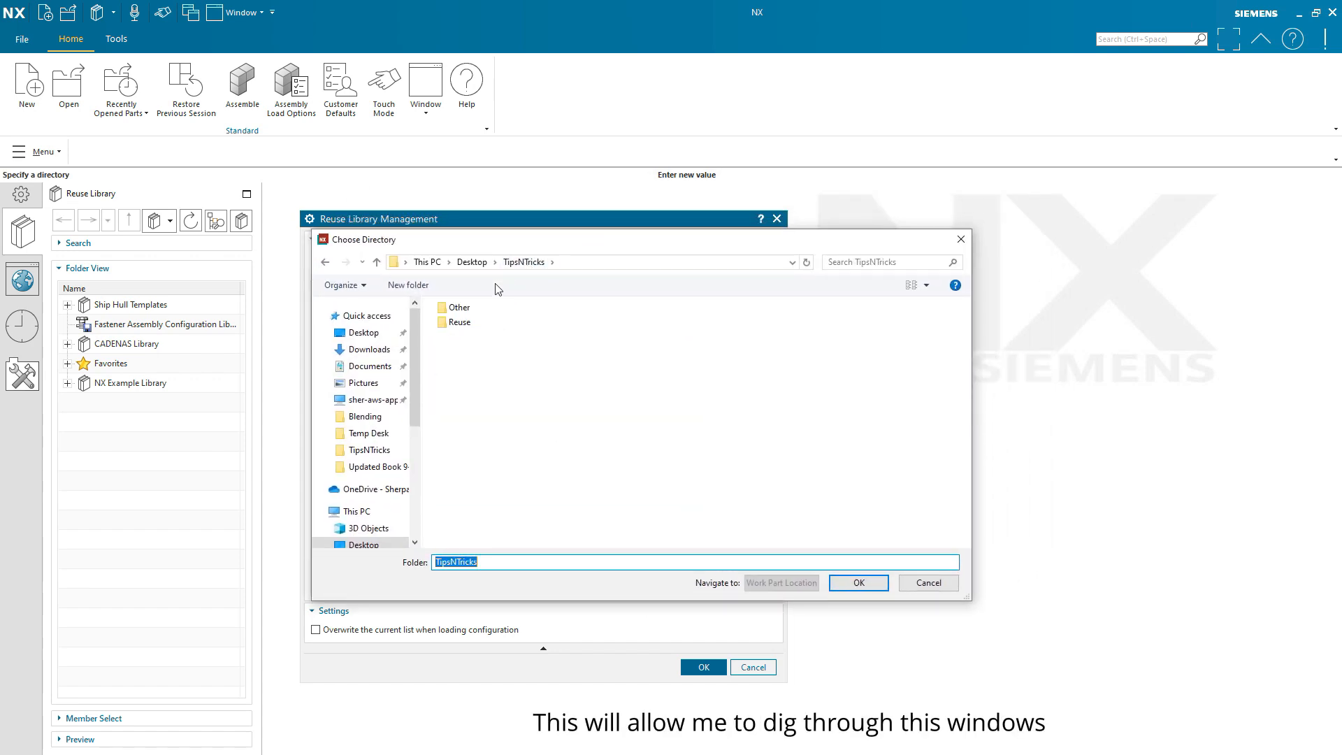
{"action": "double_click", "coordinate": [458, 323]}
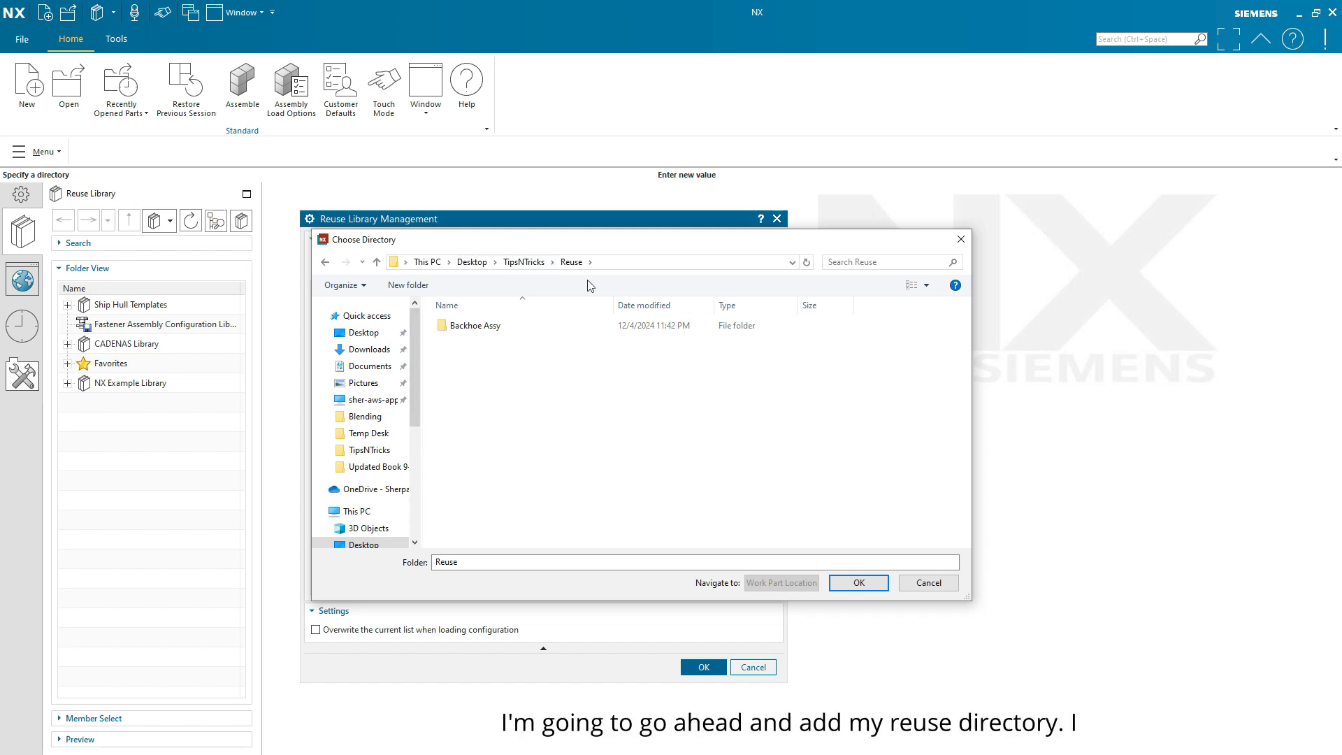
{"action": "left_click", "coordinate": [861, 584]}
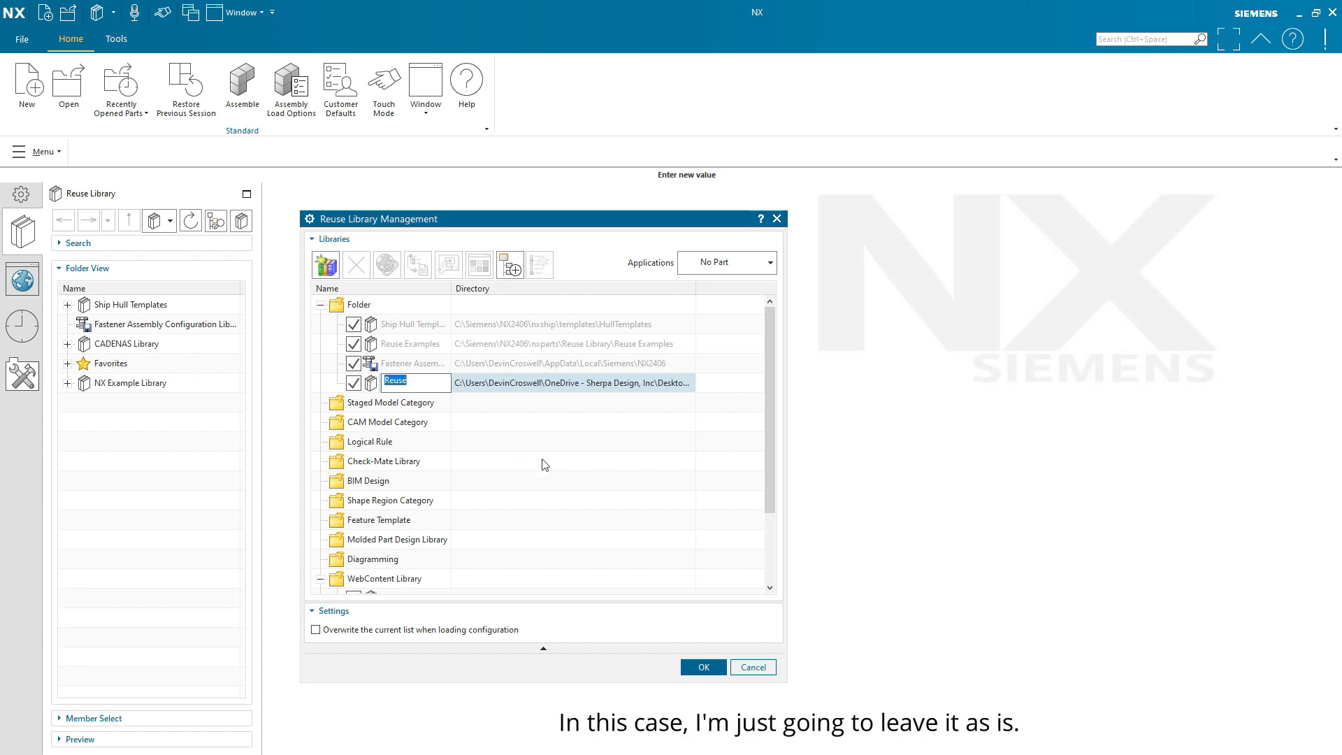
{"action": "left_click", "coordinate": [557, 431]}
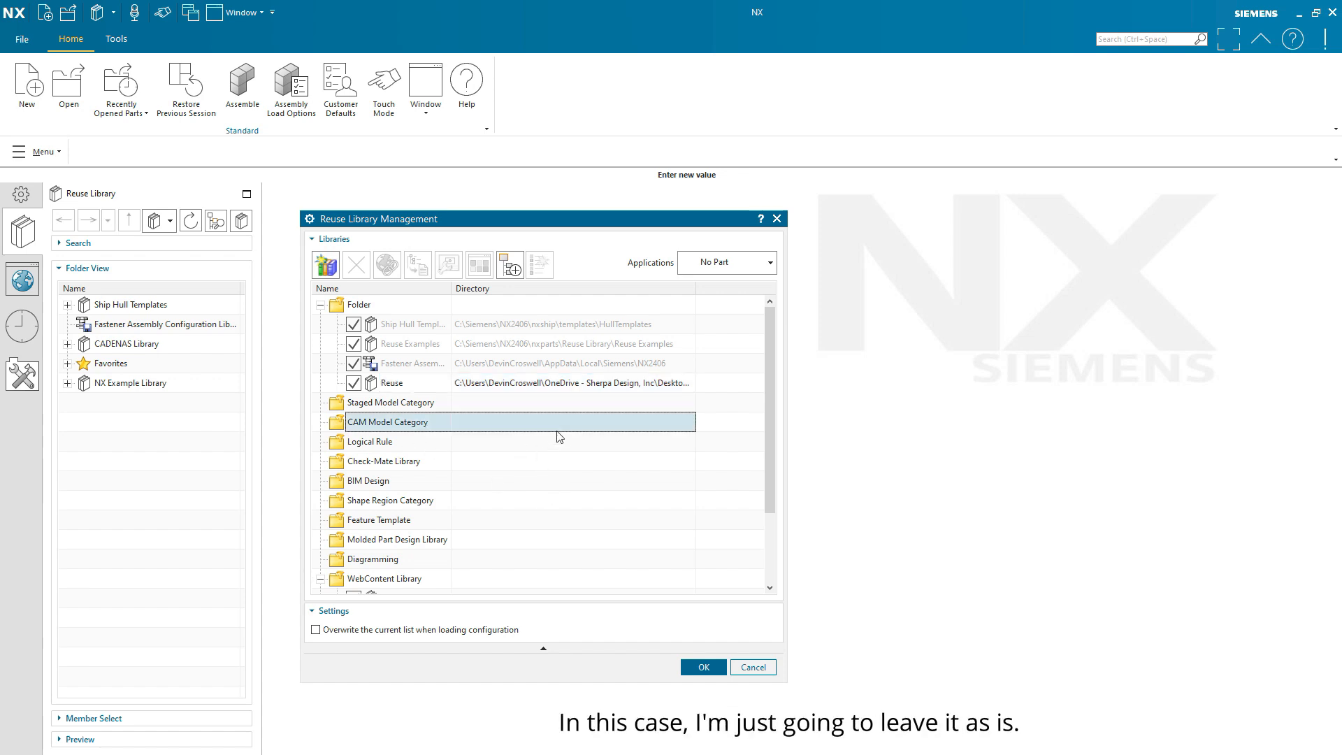
Step: Review the available applications in Library Management and bring up the Application Task list for the Reuse library
{"action": "left_click", "coordinate": [541, 384]}
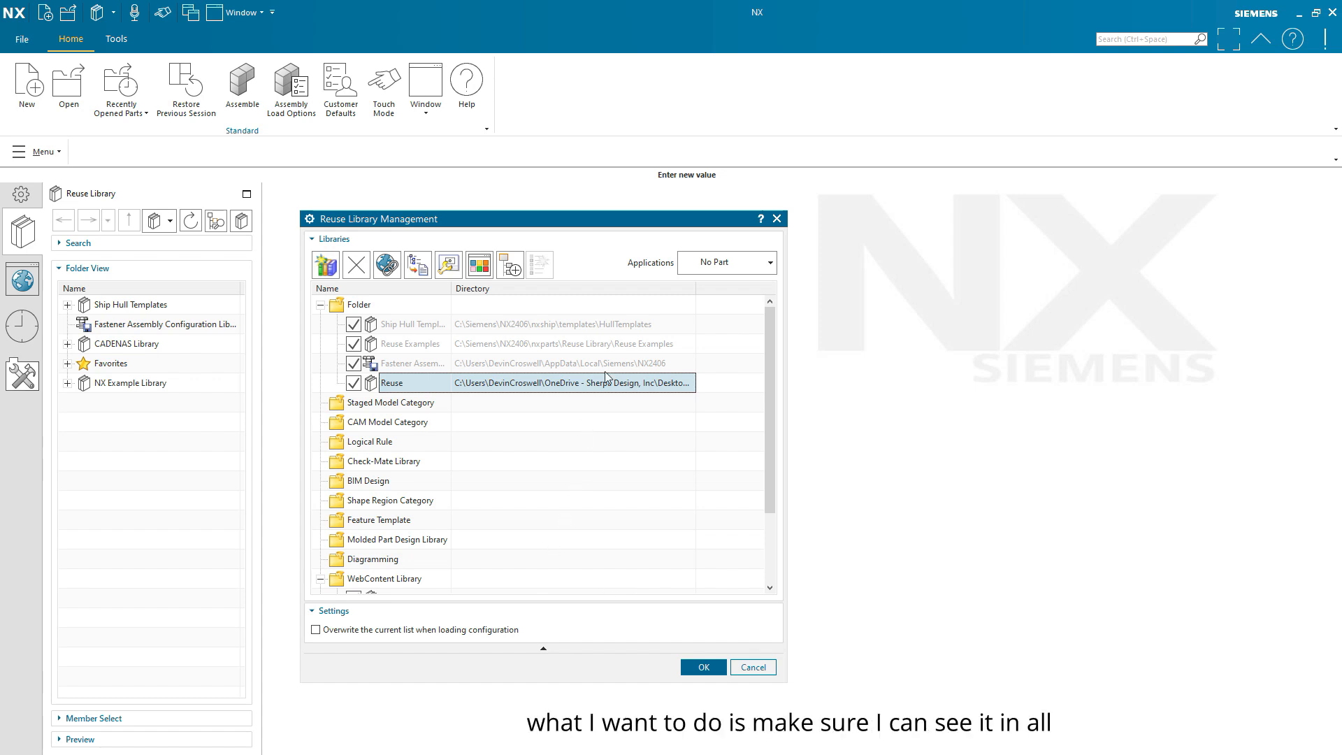
{"action": "left_click", "coordinate": [696, 271]}
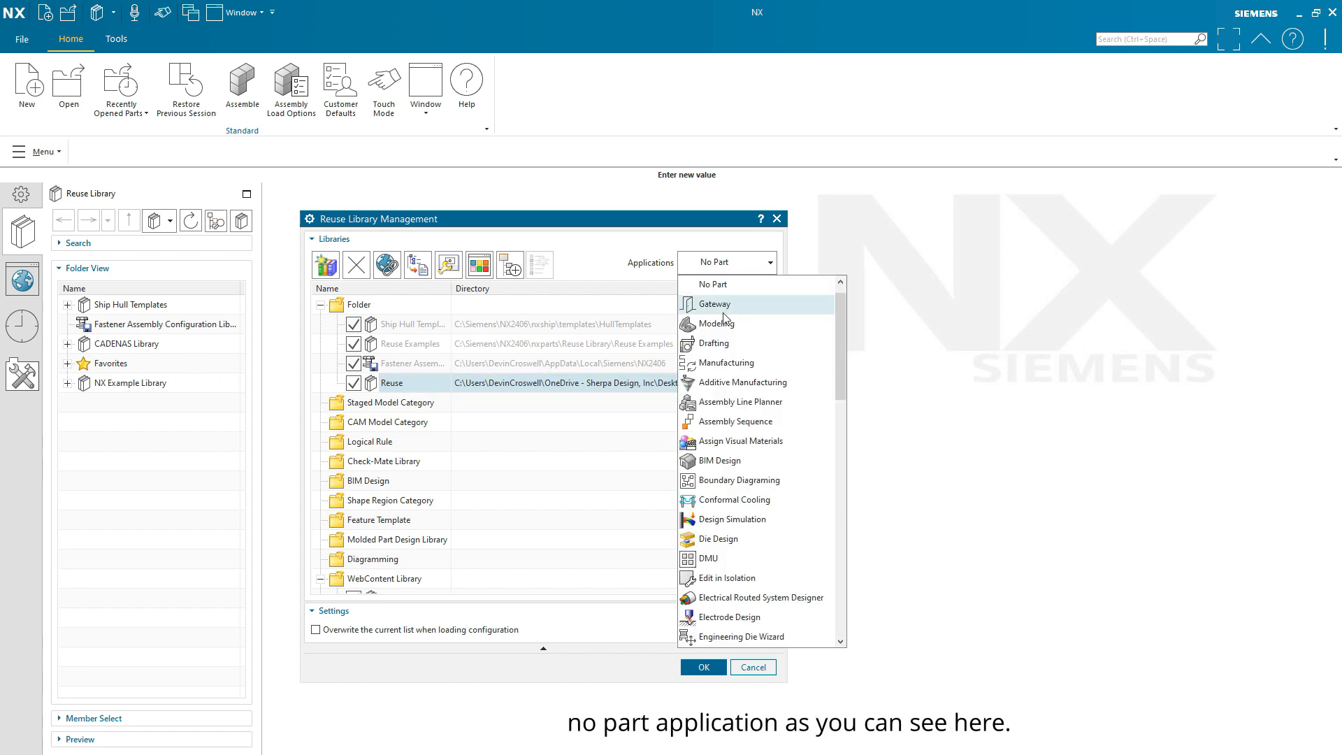
{"action": "left_click", "coordinate": [755, 264]}
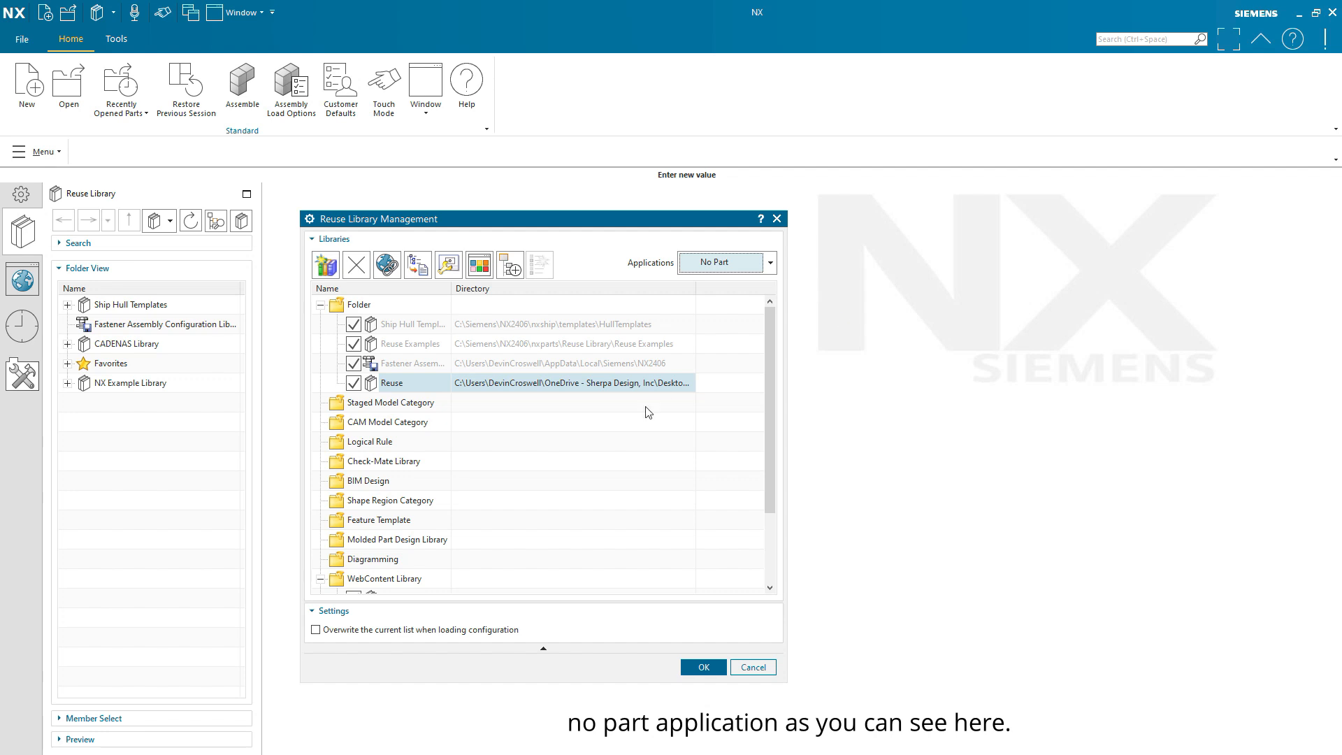
{"action": "right_click", "coordinate": [477, 385]}
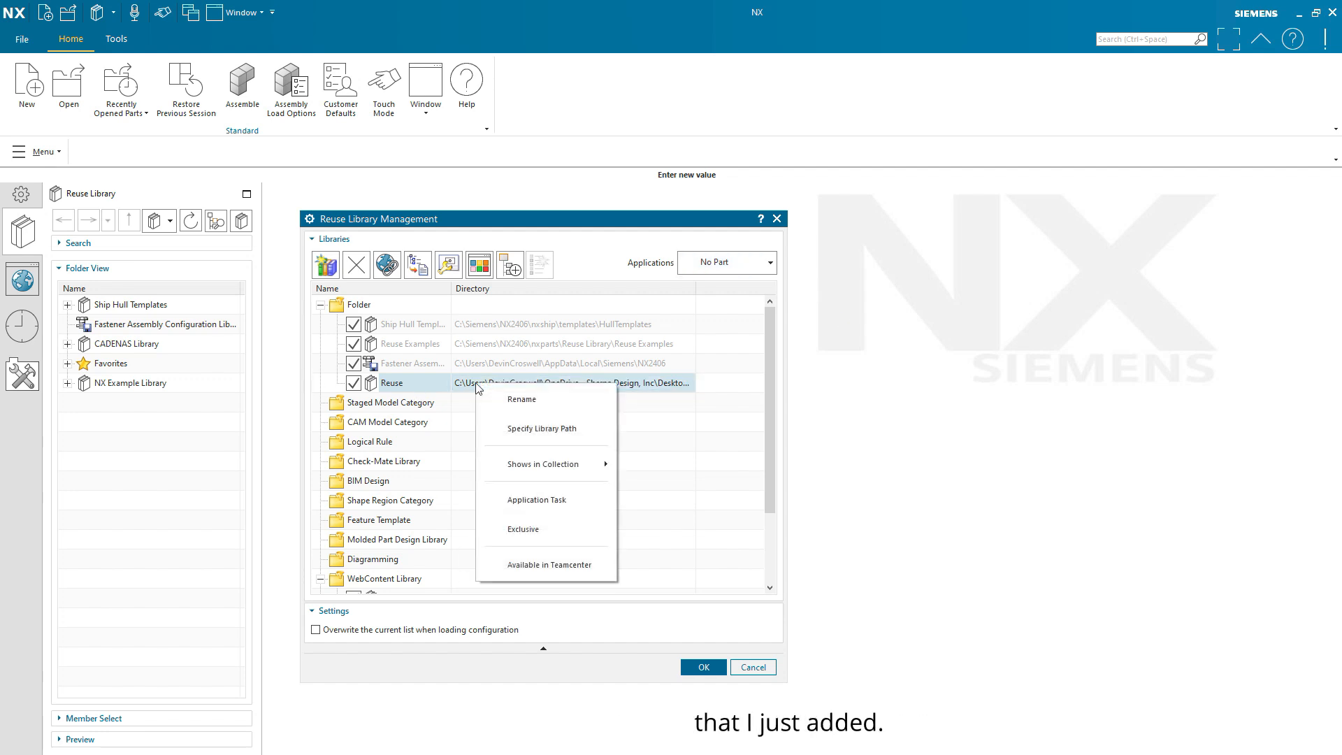
{"action": "left_click", "coordinate": [582, 508]}
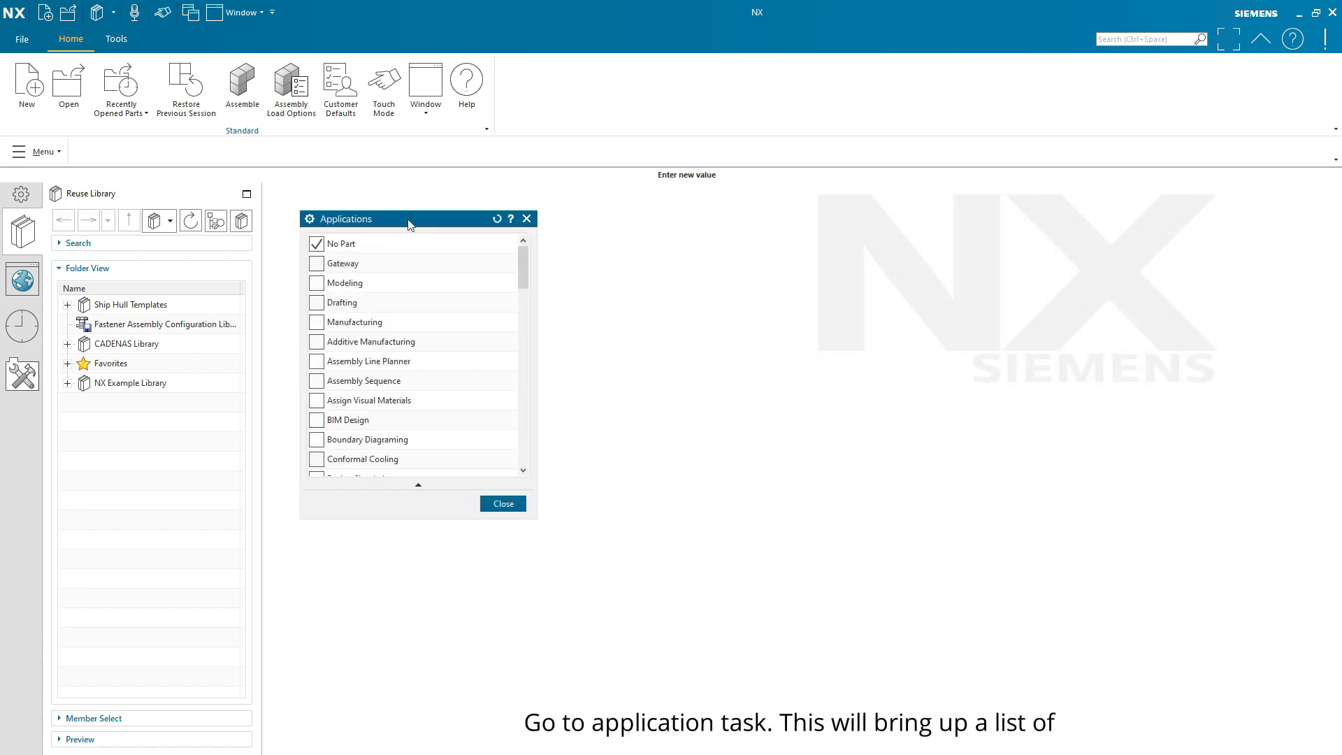
{"action": "left_click_drag", "start_coordinate": [409, 221], "coordinate": [513, 222]}
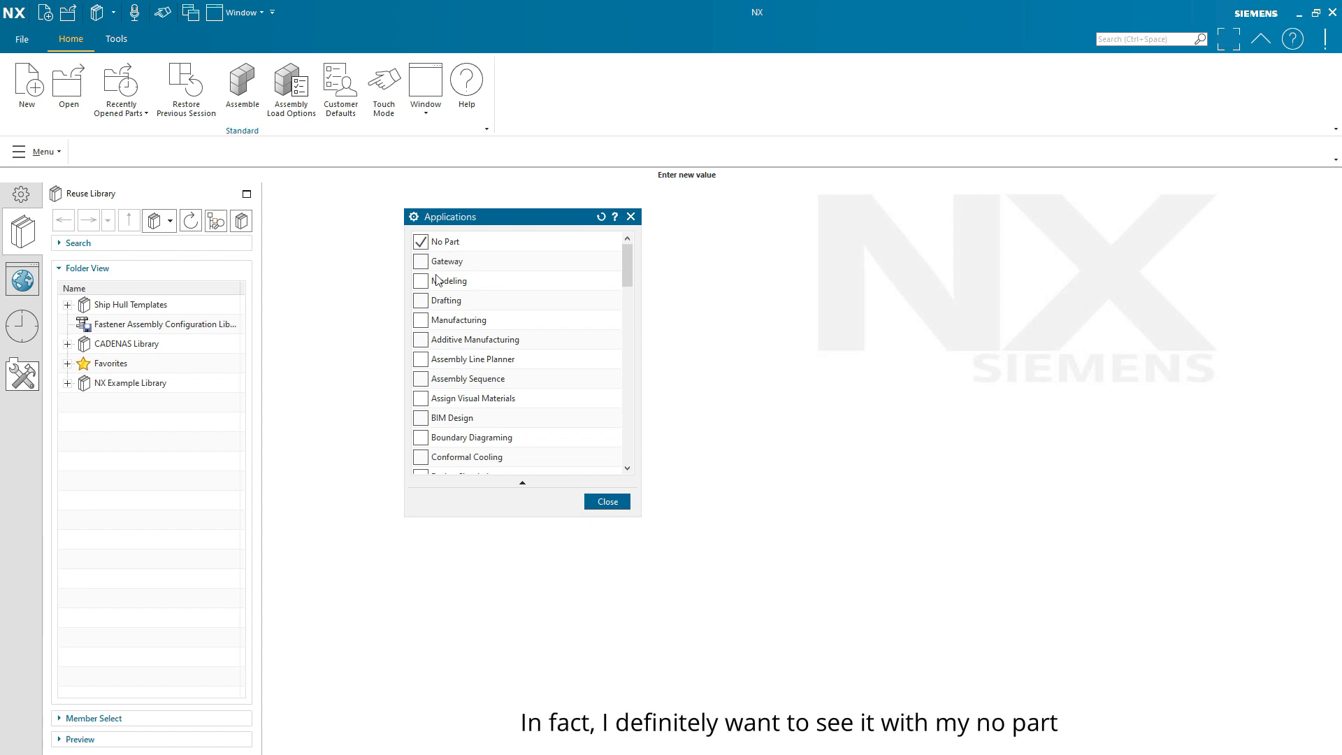
Step: Enable the Reuse library for Gateway, Modeling, Drafting, Manufacturing and Additive Manufacturing, and accept the library changes
{"action": "left_click", "coordinate": [433, 265]}
{"action": "left_click", "coordinate": [420, 283]}
{"action": "left_click", "coordinate": [422, 302]}
{"action": "left_click", "coordinate": [424, 321]}
{"action": "left_click", "coordinate": [422, 341]}
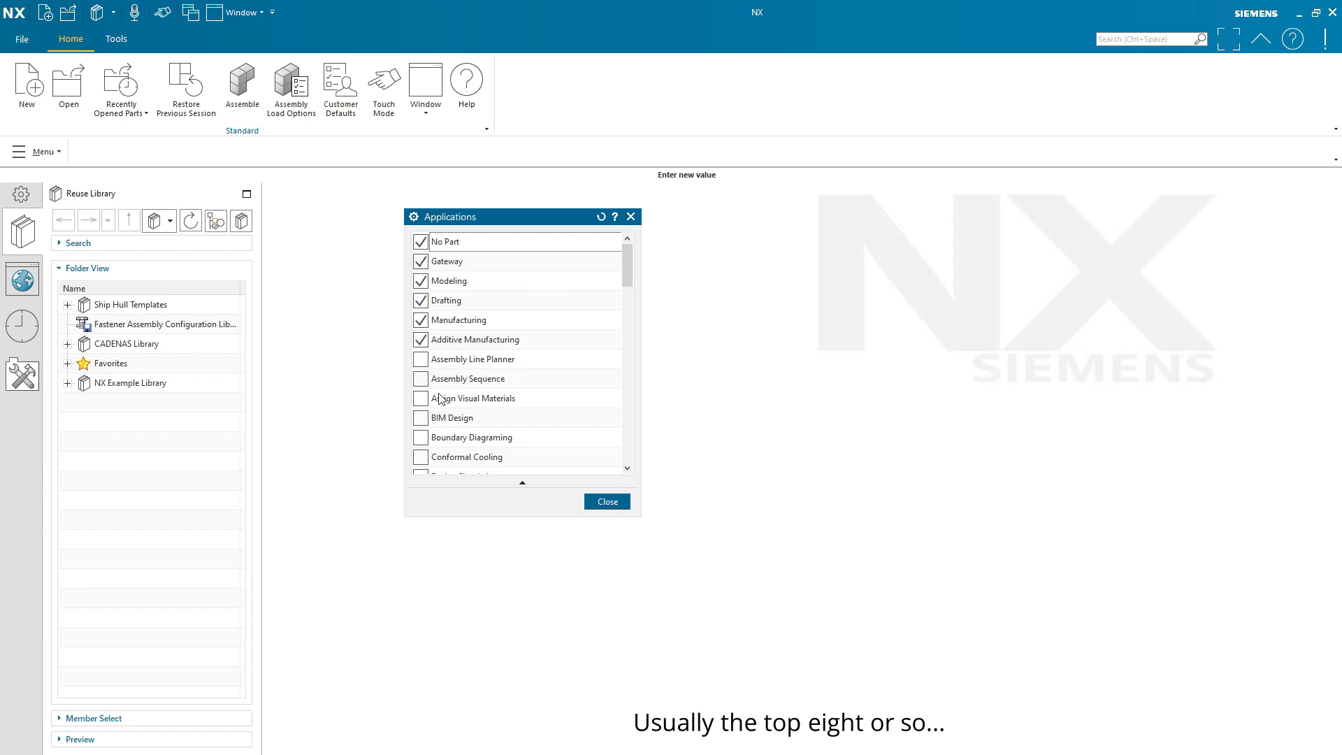
{"action": "scroll", "coordinate": [447, 381], "scroll_direction": "down", "scroll_amount": 10}
{"action": "scroll", "coordinate": [479, 378], "scroll_direction": "down", "scroll_amount": 1}
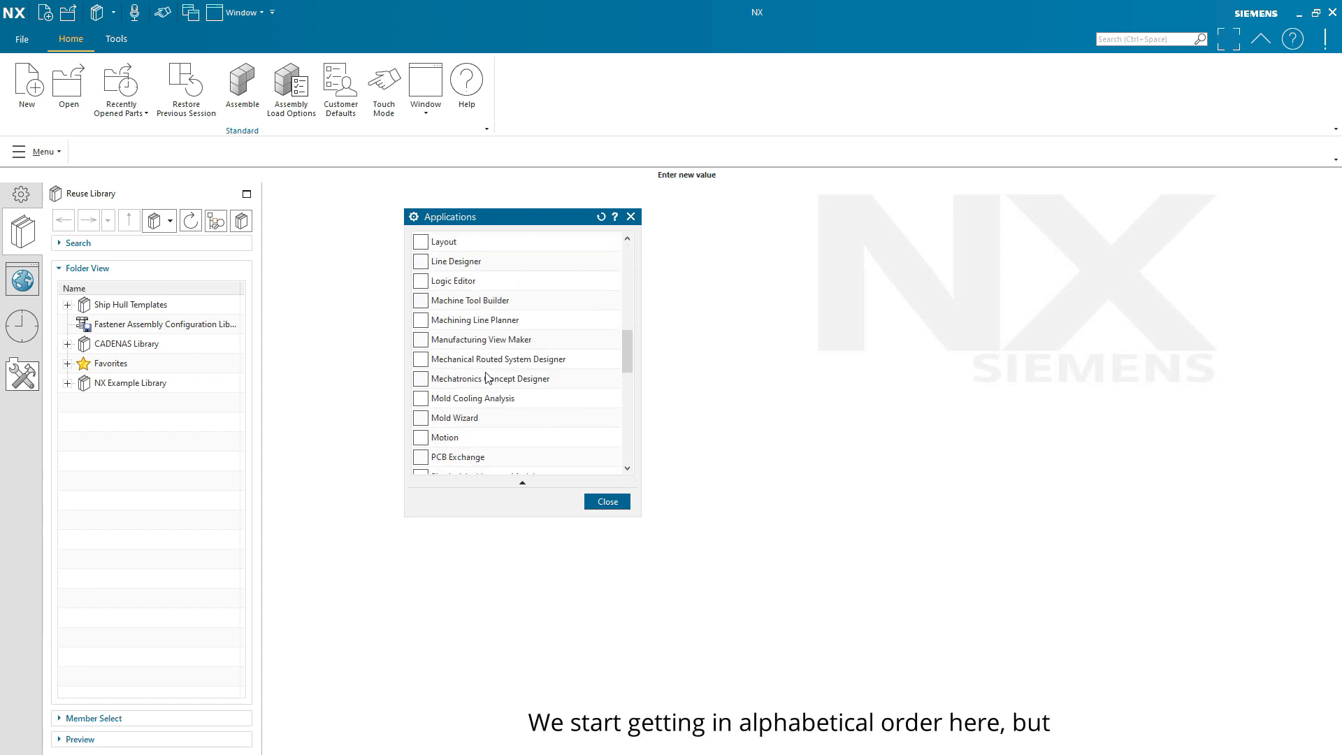
{"action": "scroll", "coordinate": [489, 376], "scroll_direction": "up", "scroll_amount": 11}
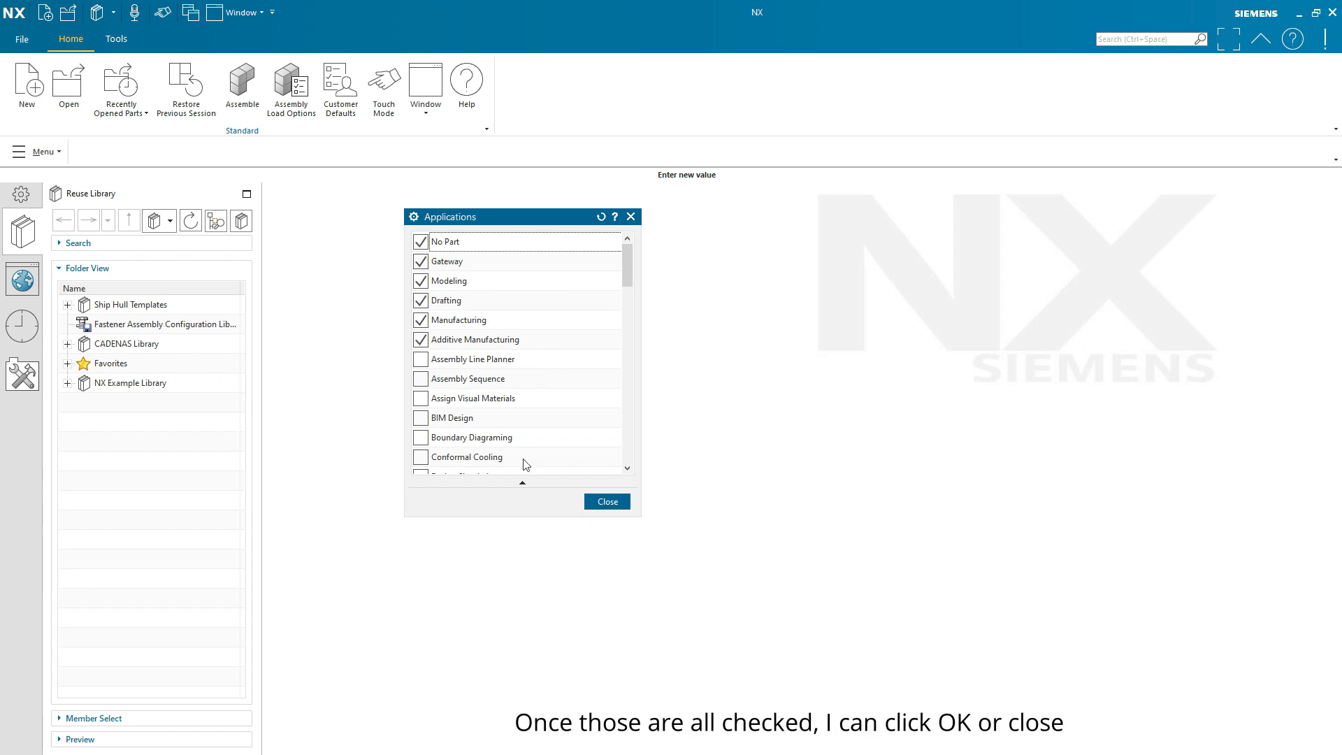
{"action": "left_click", "coordinate": [605, 501]}
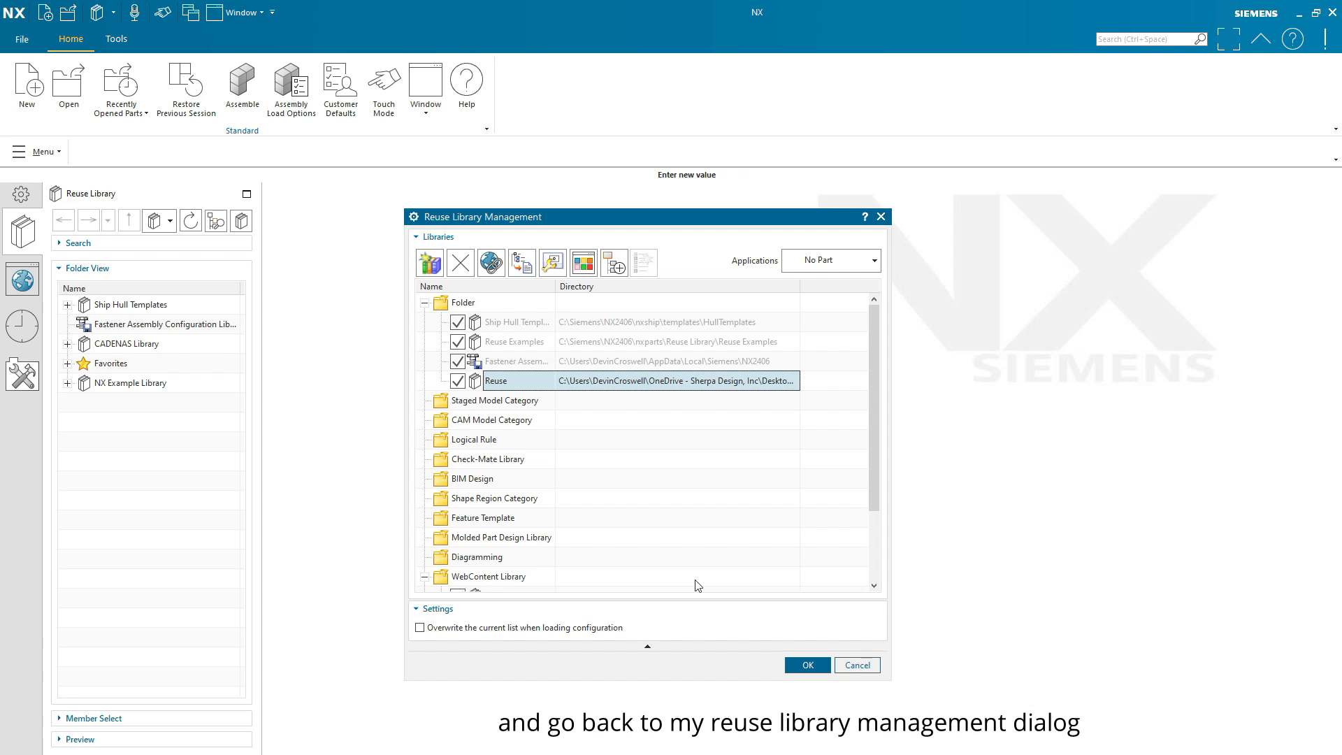
{"action": "left_click", "coordinate": [808, 665]}
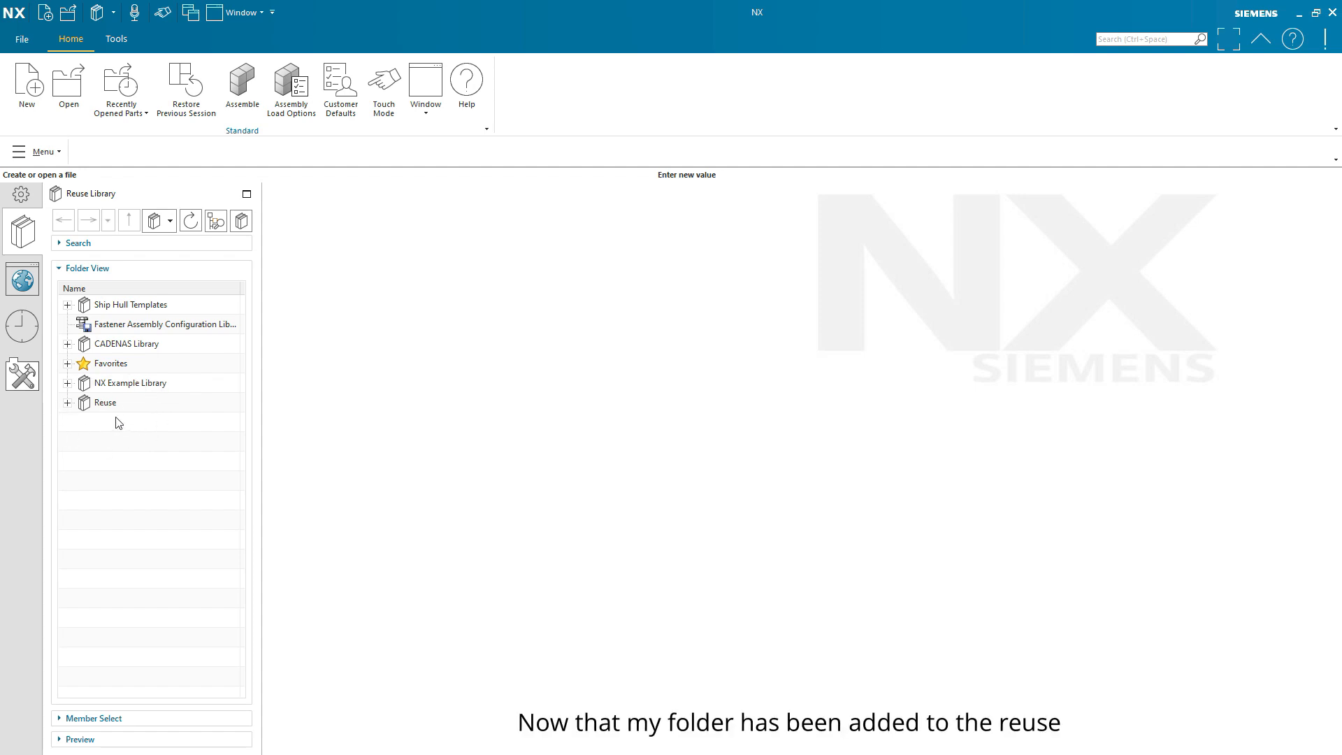
Step: Display the members of the Reuse library's Backhoe Assy folder and look through its components
{"action": "left_click", "coordinate": [67, 403]}
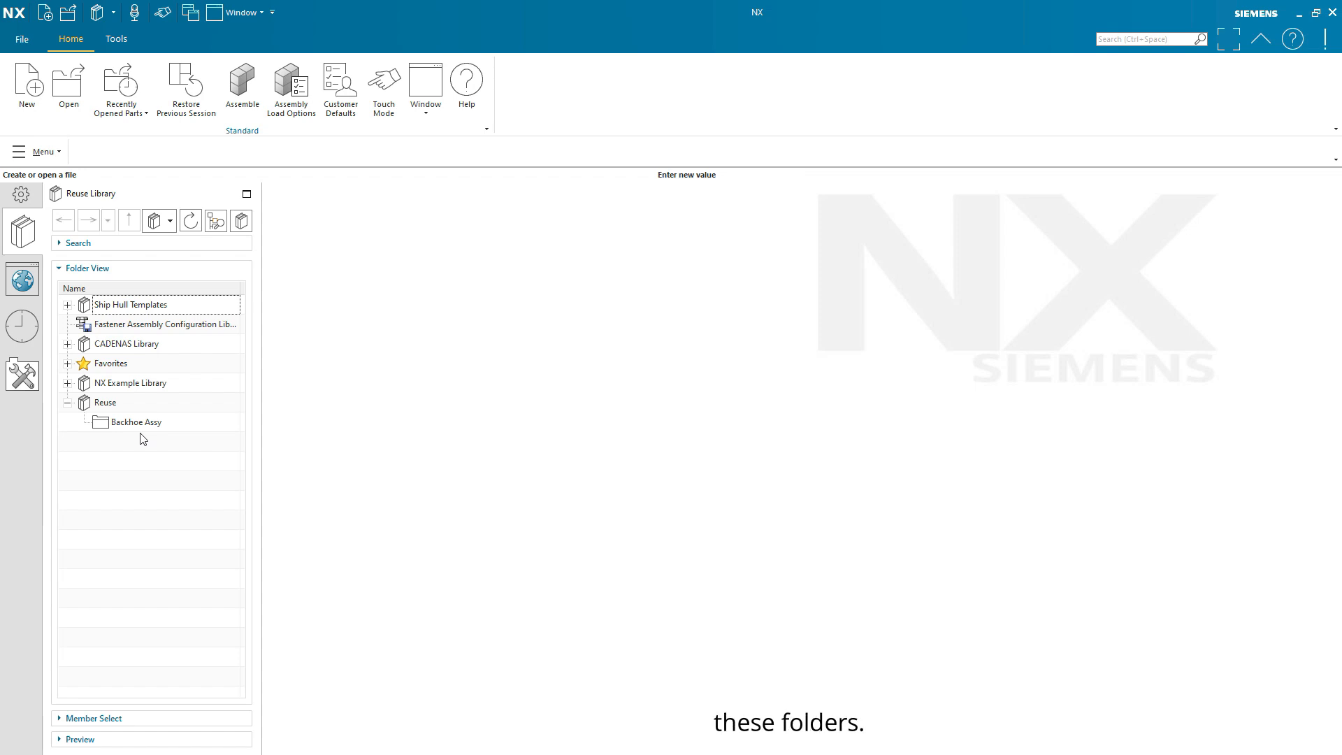
{"action": "left_click", "coordinate": [92, 719]}
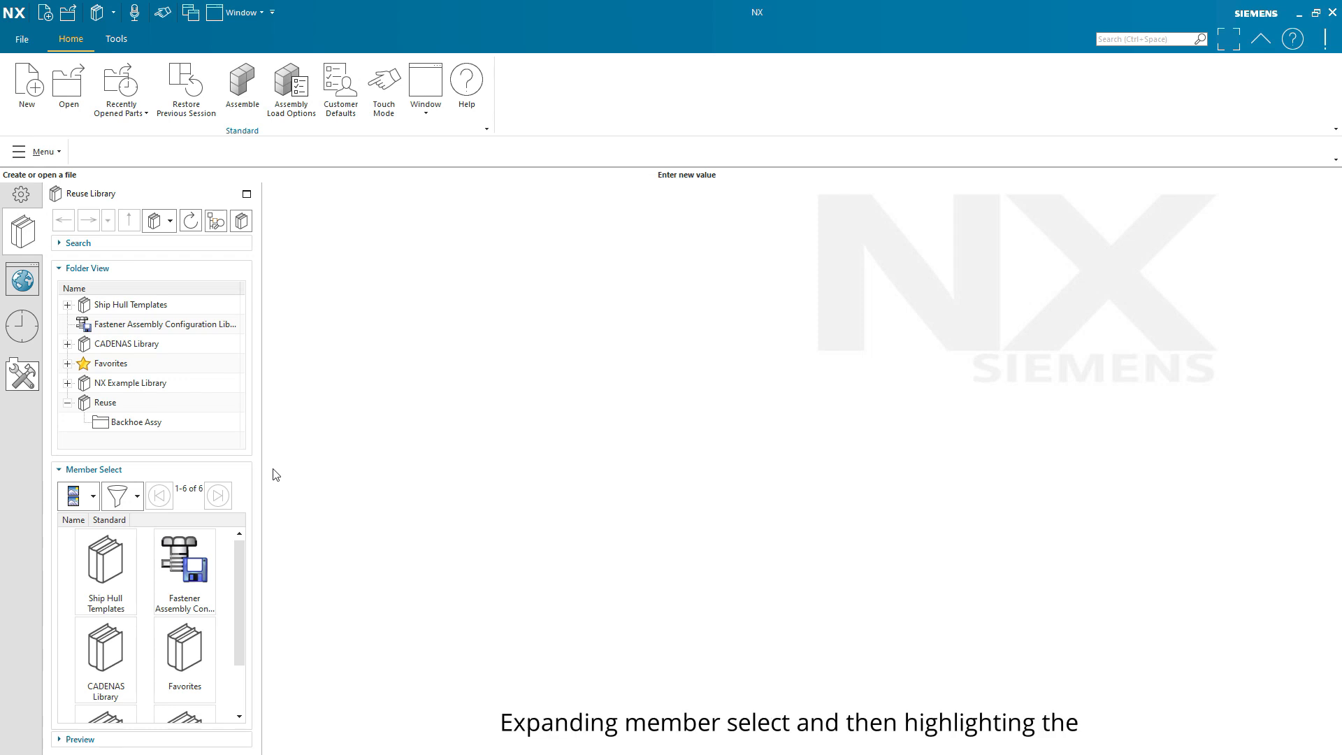
{"action": "left_click", "coordinate": [106, 403]}
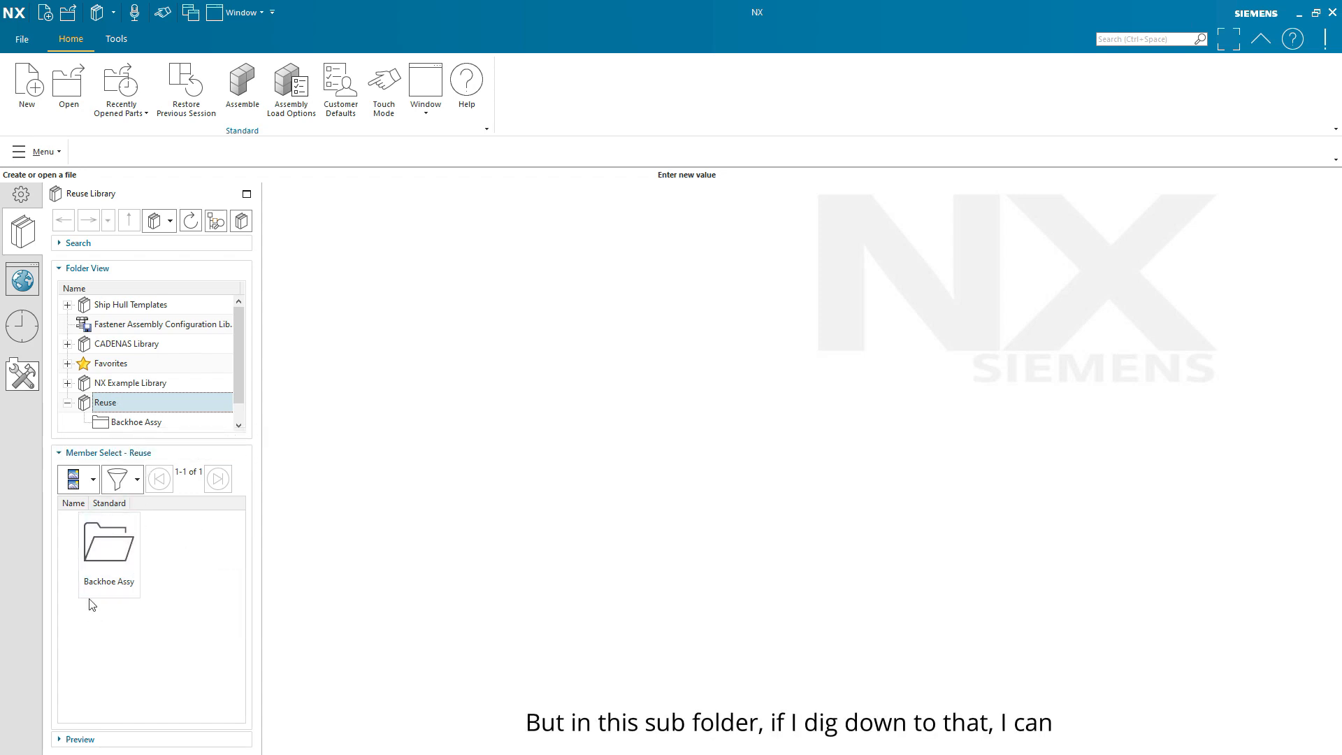
{"action": "double_click", "coordinate": [94, 559]}
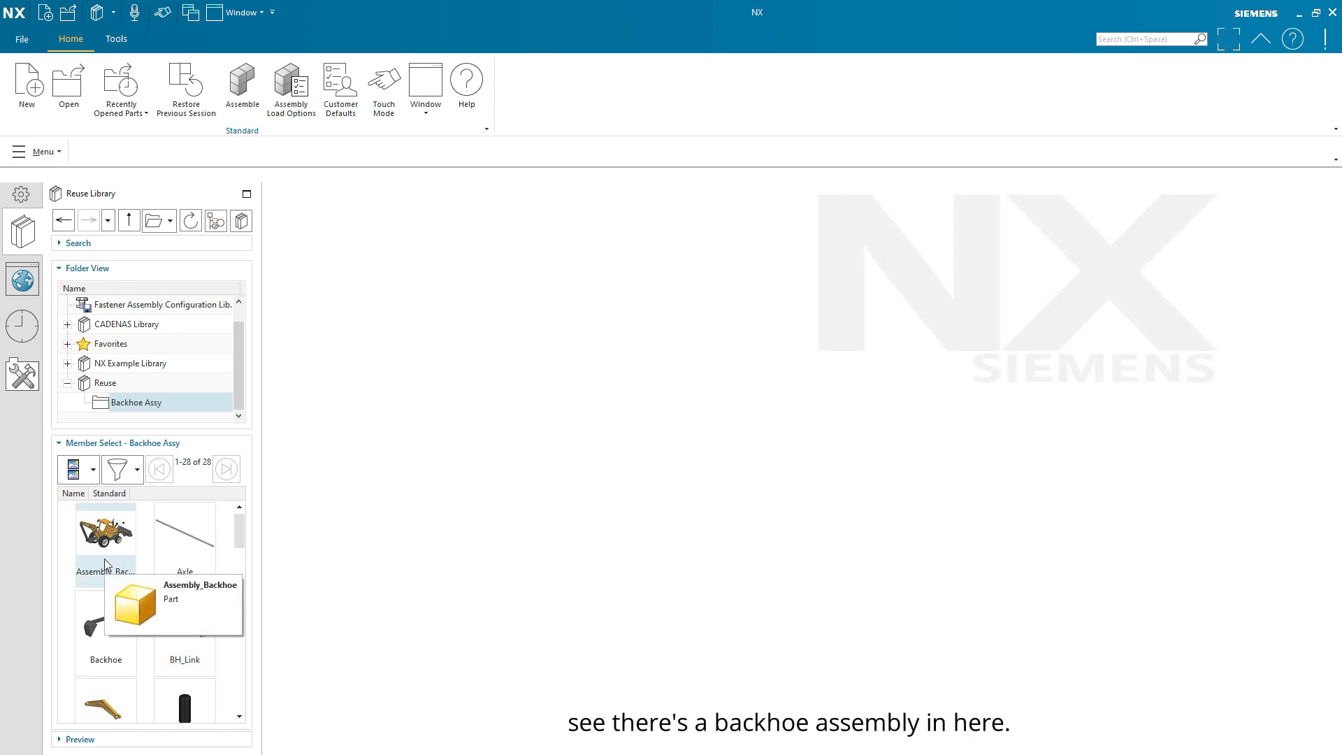
{"action": "scroll", "coordinate": [172, 622], "scroll_direction": "down", "scroll_amount": 3}
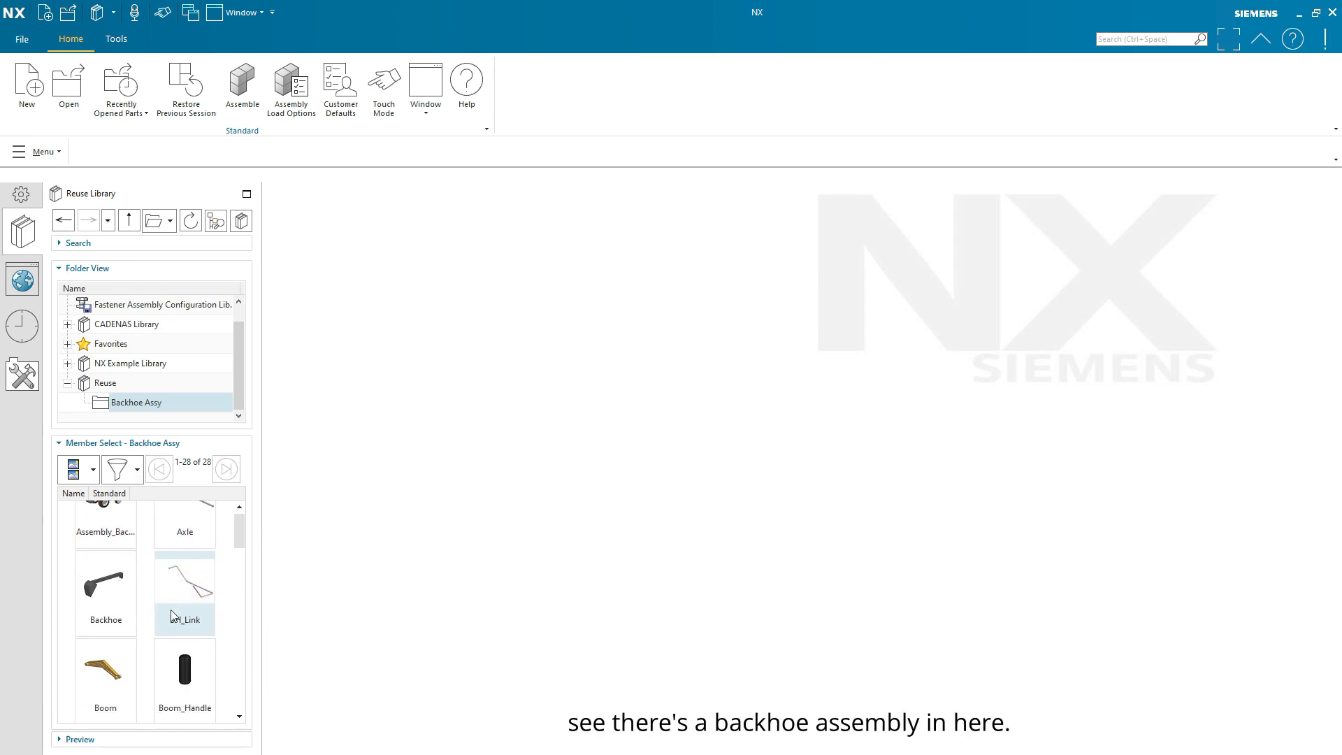
{"action": "scroll", "coordinate": [172, 626], "scroll_direction": "down", "scroll_amount": 5}
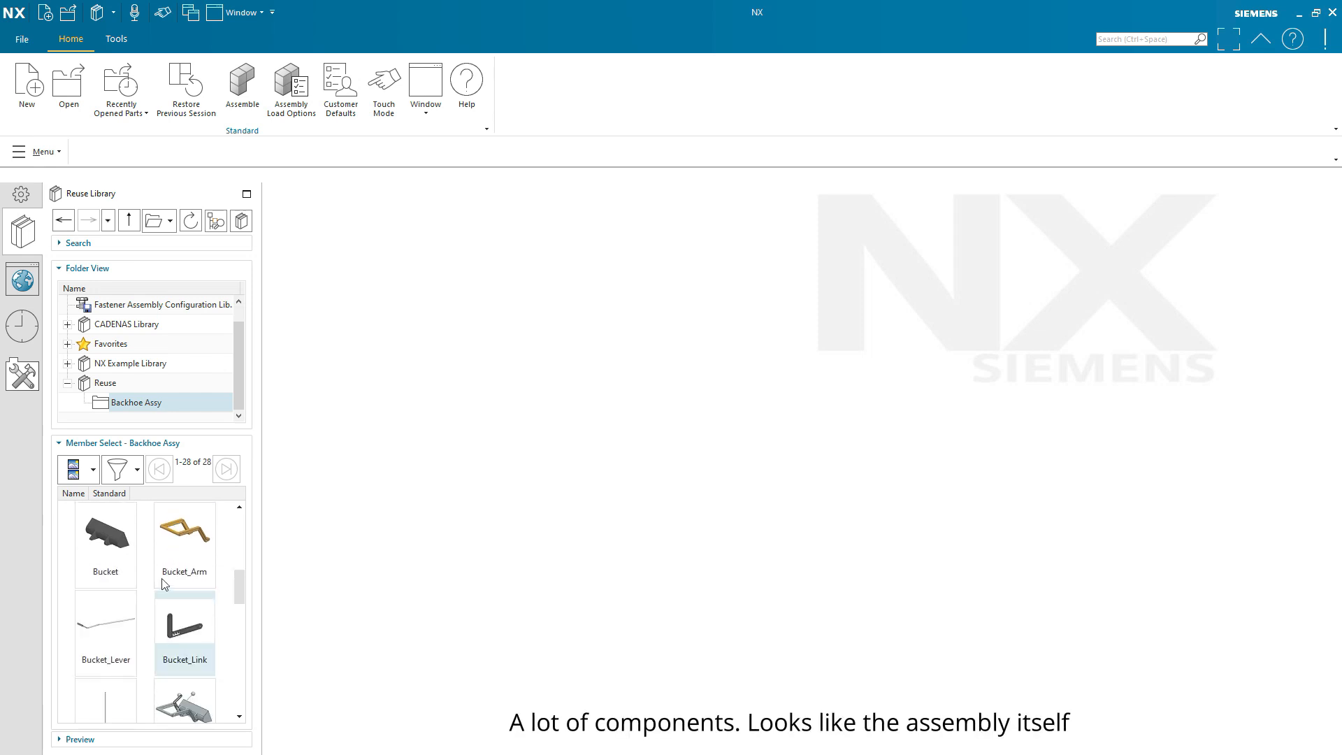
{"action": "scroll", "coordinate": [105, 559], "scroll_direction": "up", "scroll_amount": 5}
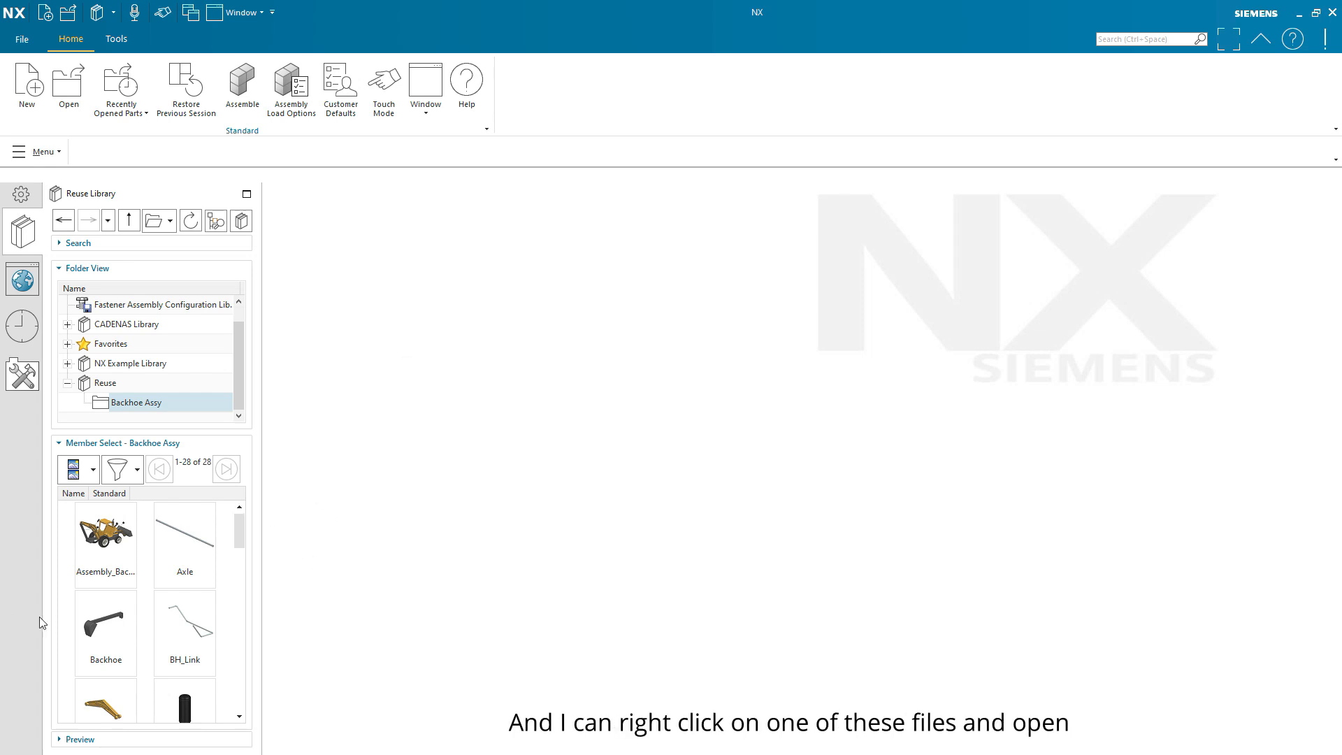
Step: Open Assembly_Backhoe from the Backhoe Assy folder and return to the Reuse Library
{"action": "right_click", "coordinate": [100, 533]}
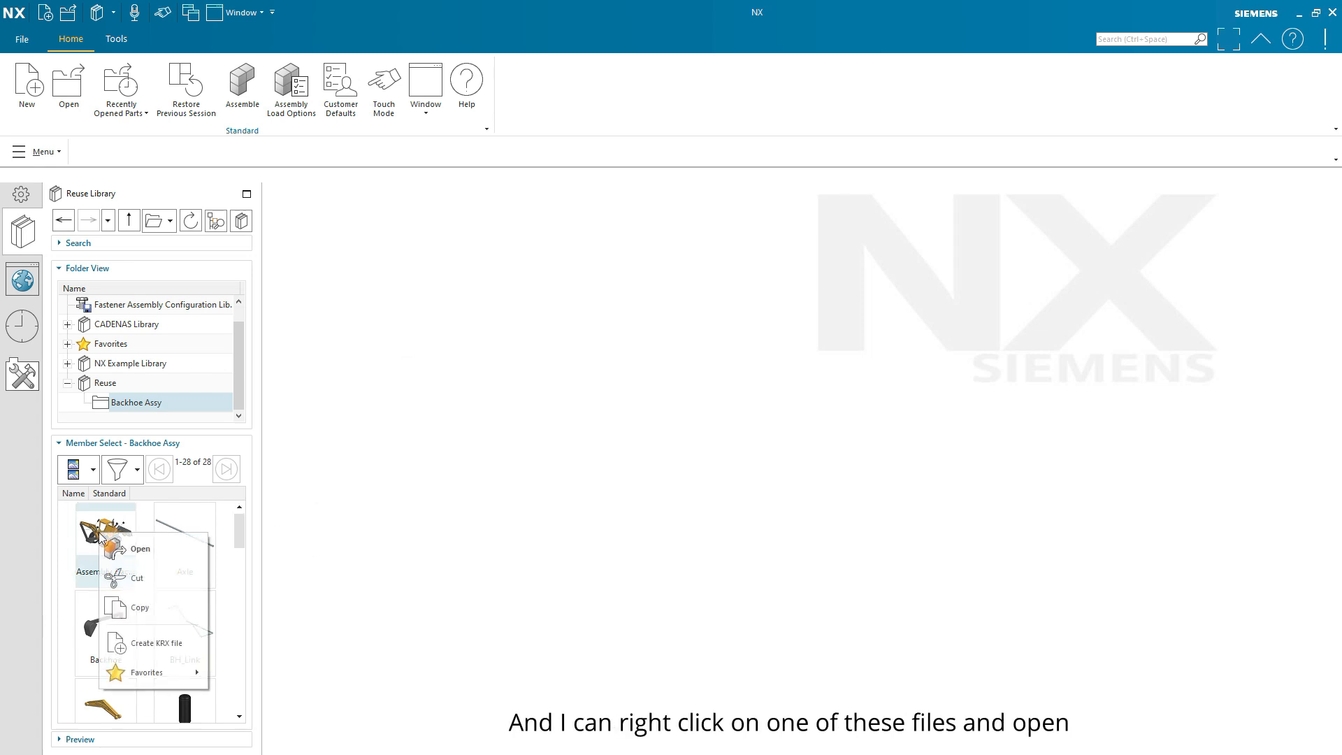
{"action": "left_click", "coordinate": [163, 552]}
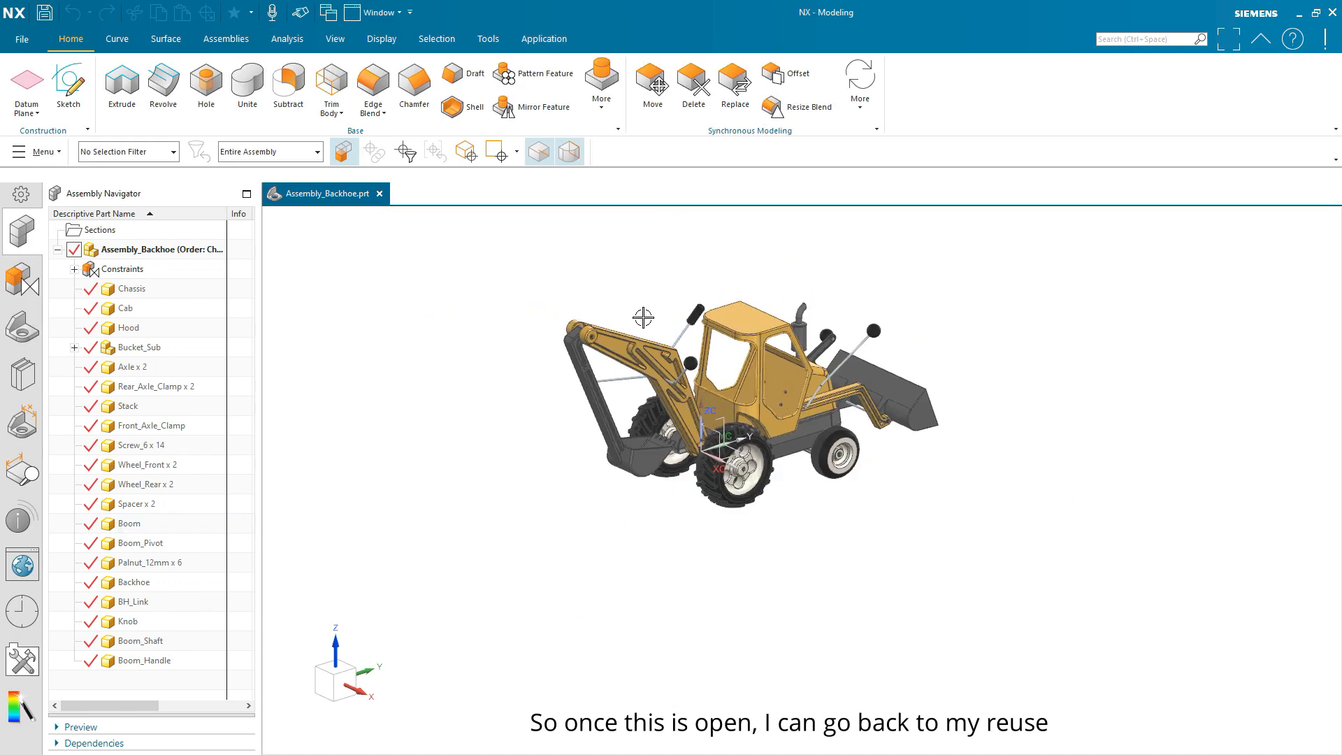
{"action": "middle_click_drag", "start_coordinate": [643, 317], "coordinate": [489, 447]}
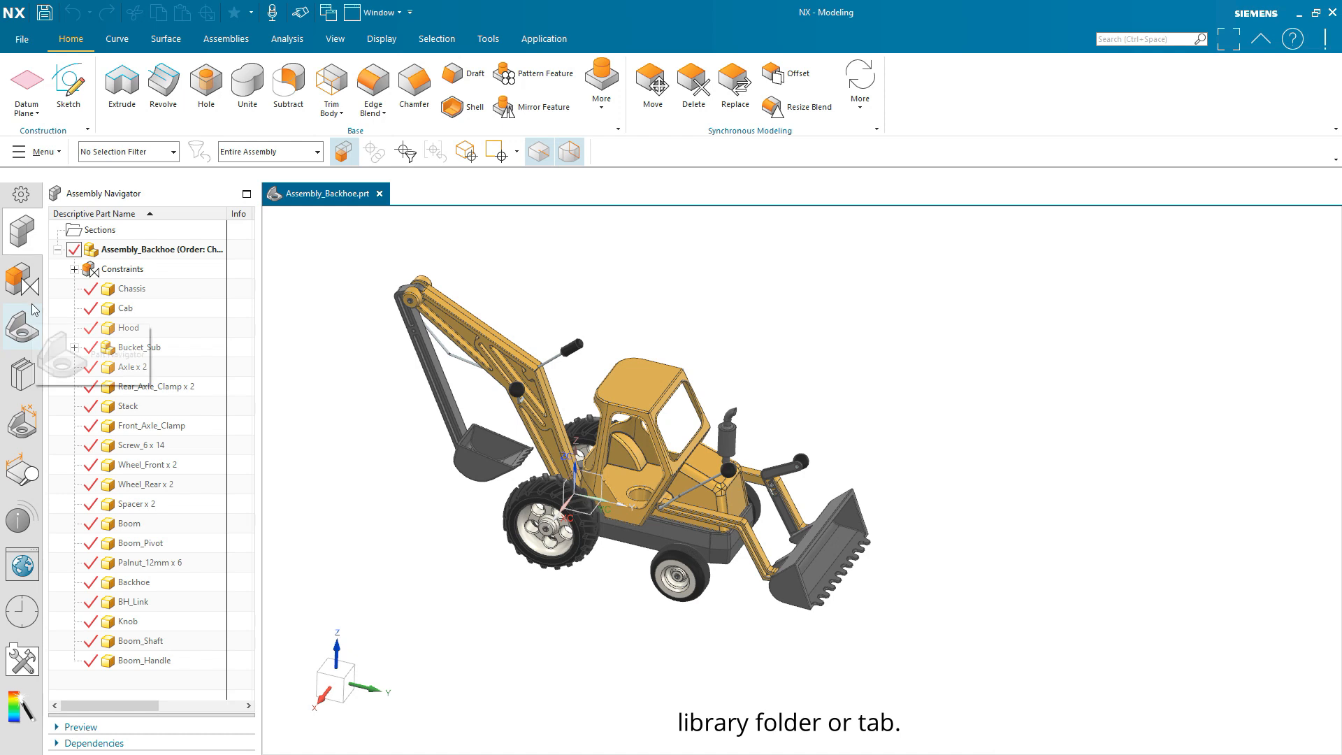
{"action": "left_click", "coordinate": [23, 374]}
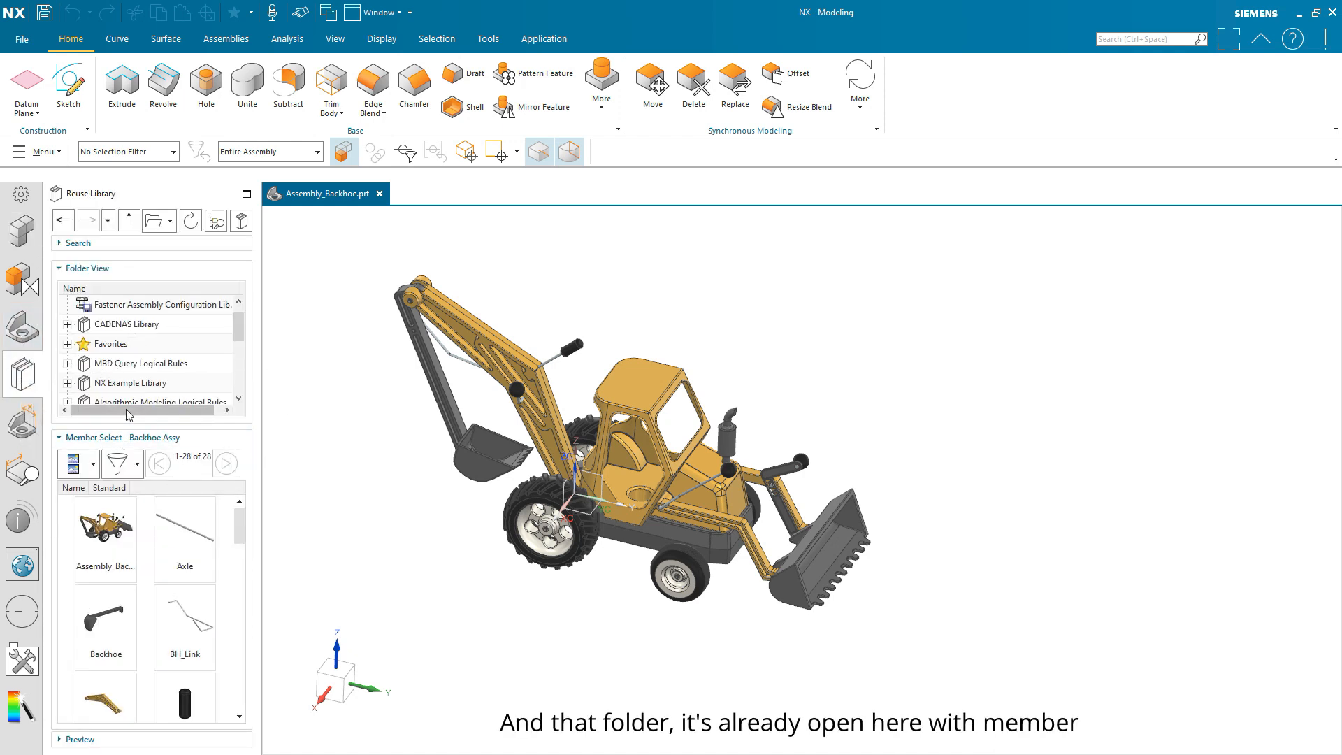
Step: Add a second Backhoe from the Reuse Library to the assembly, placing it freely beside the tractor without alignment constraints
{"action": "middle_click_drag", "start_coordinate": [867, 483], "coordinate": [524, 389]}
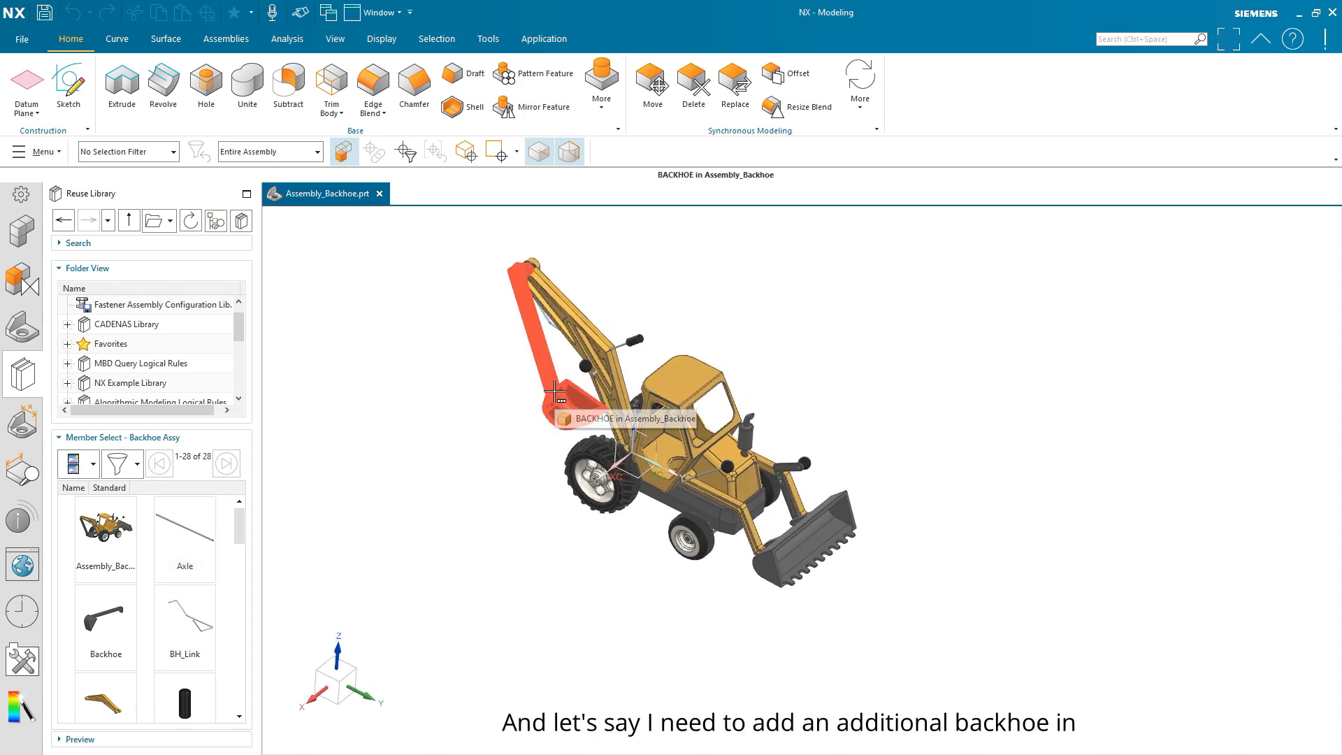
{"action": "left_click_drag", "start_coordinate": [105, 618], "coordinate": [420, 500]}
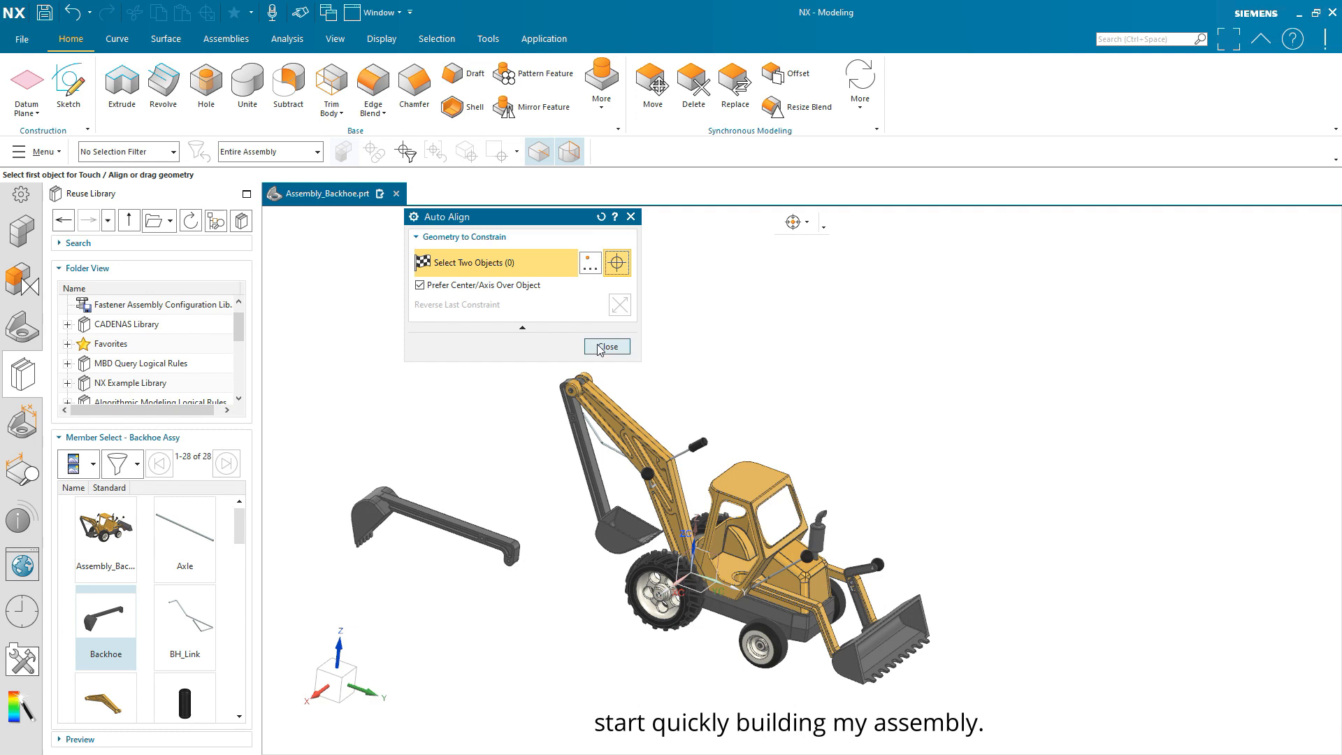
{"action": "left_click", "coordinate": [605, 347]}
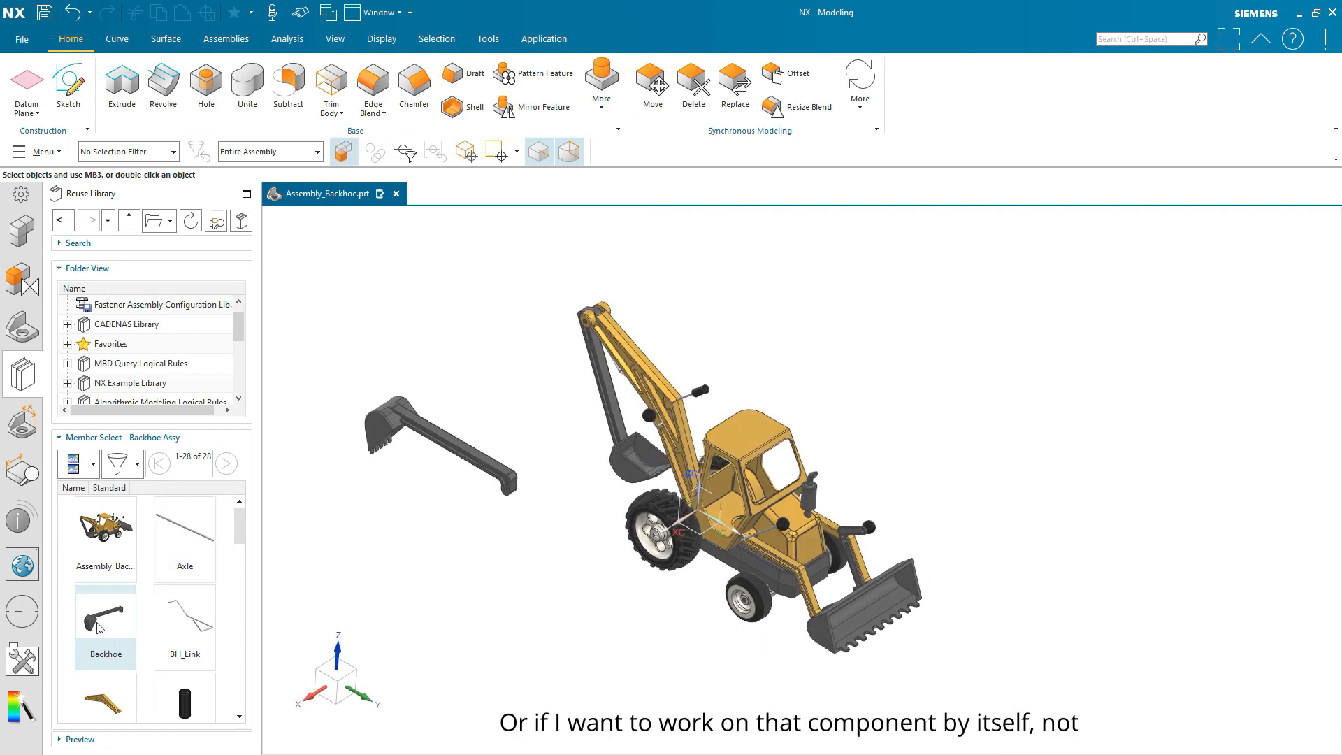
Step: Open the Backhoe member of the Backhoe Assy folder as its own part instead of adding it to the assembly
{"action": "scroll", "coordinate": [99, 627], "scroll_direction": "down", "scroll_amount": 2}
{"action": "scroll", "coordinate": [137, 650], "scroll_direction": "up", "scroll_amount": 2}
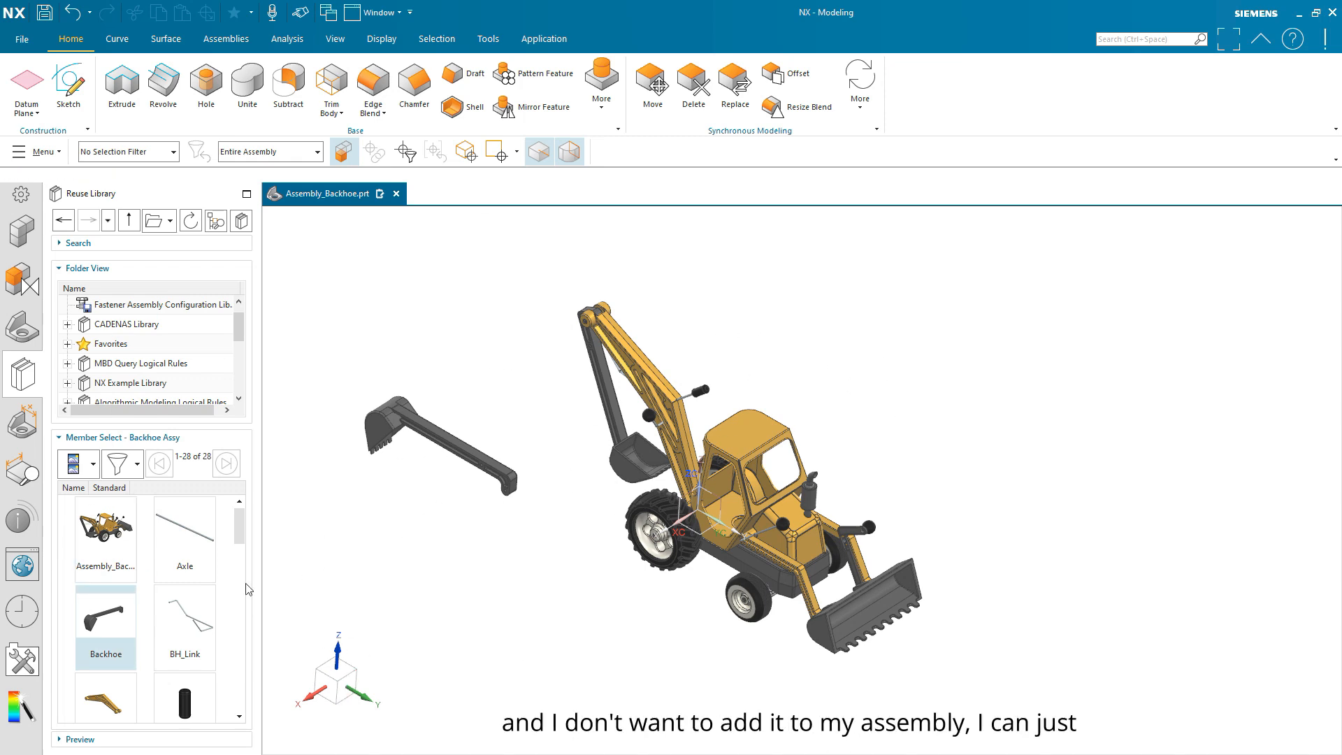
{"action": "right_click", "coordinate": [107, 621]}
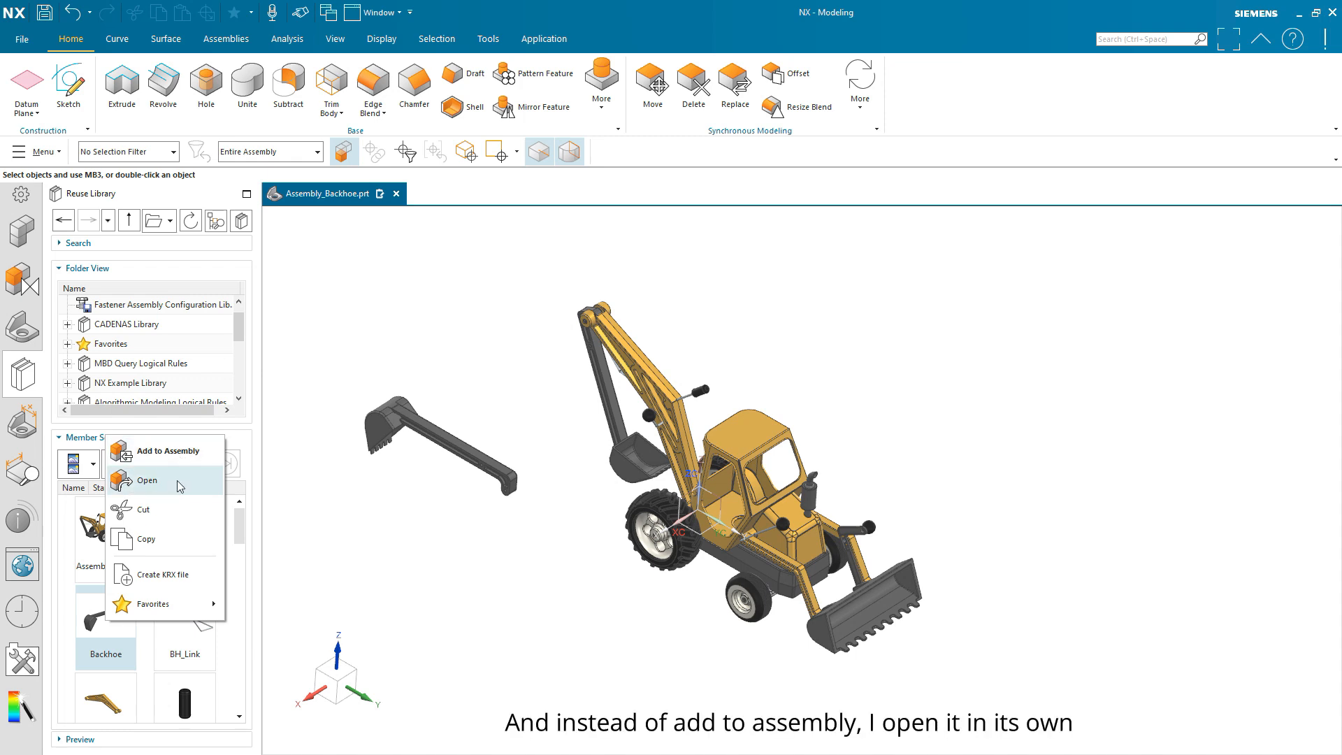
{"action": "left_click", "coordinate": [147, 480]}
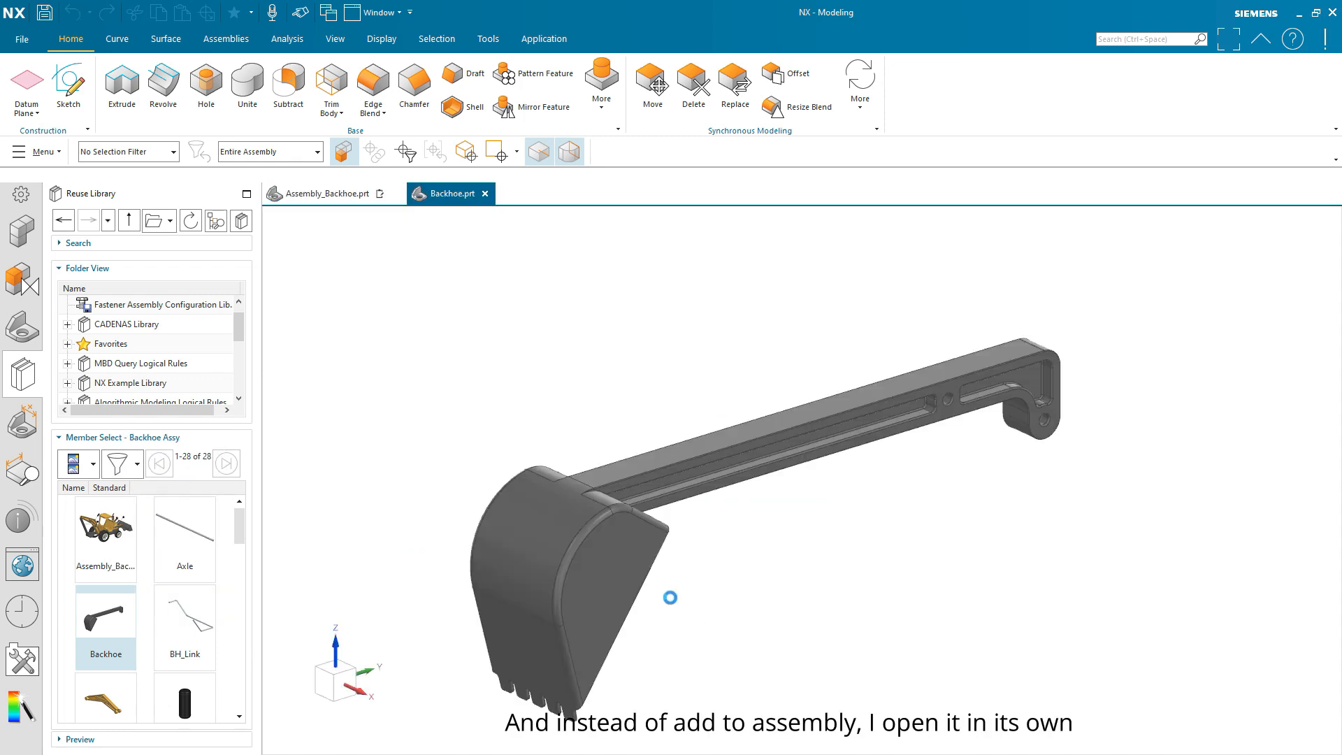
Step: Switch back and forth between the Assembly_Backhoe and Backhoe parts, ending on Backhoe
{"action": "left_click", "coordinate": [360, 200]}
{"action": "left_click", "coordinate": [458, 195]}
{"action": "left_click", "coordinate": [349, 194]}
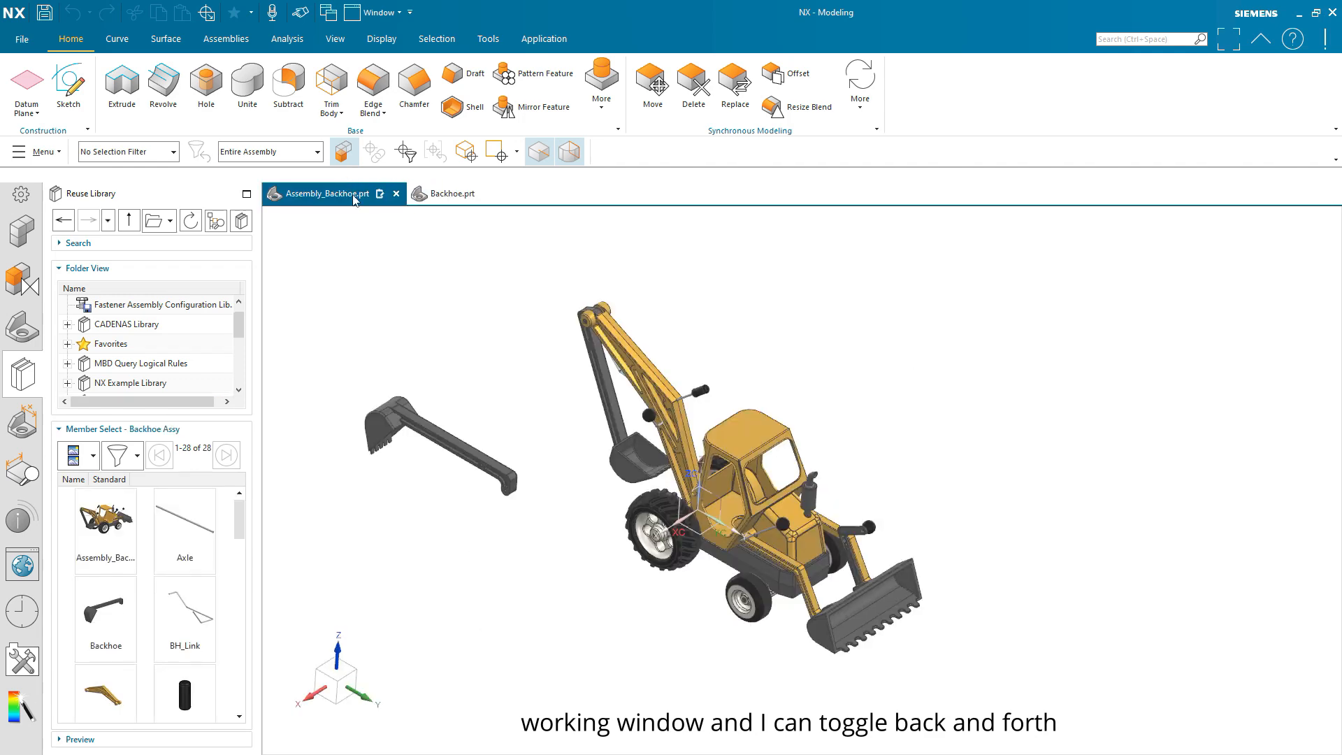
{"action": "left_click", "coordinate": [465, 199]}
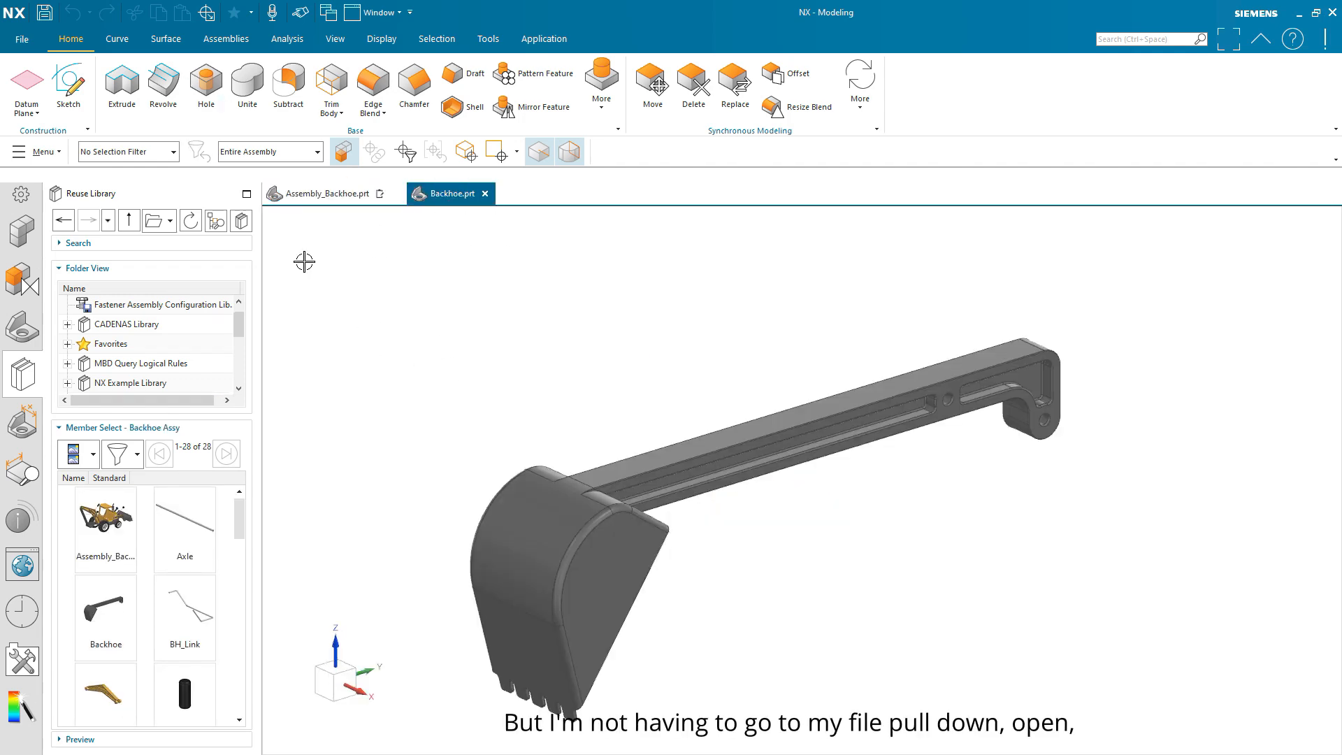
{"action": "left_click", "coordinate": [23, 40]}
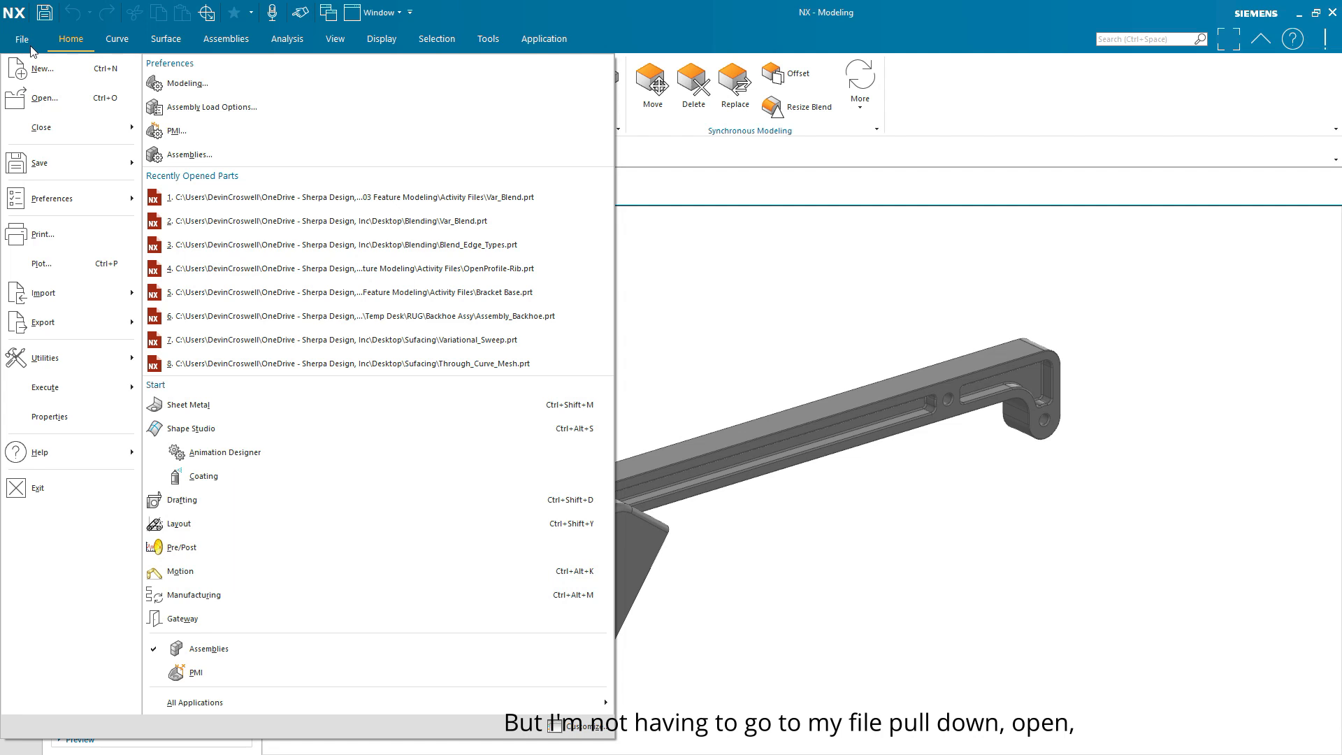
{"action": "left_click", "coordinate": [21, 40]}
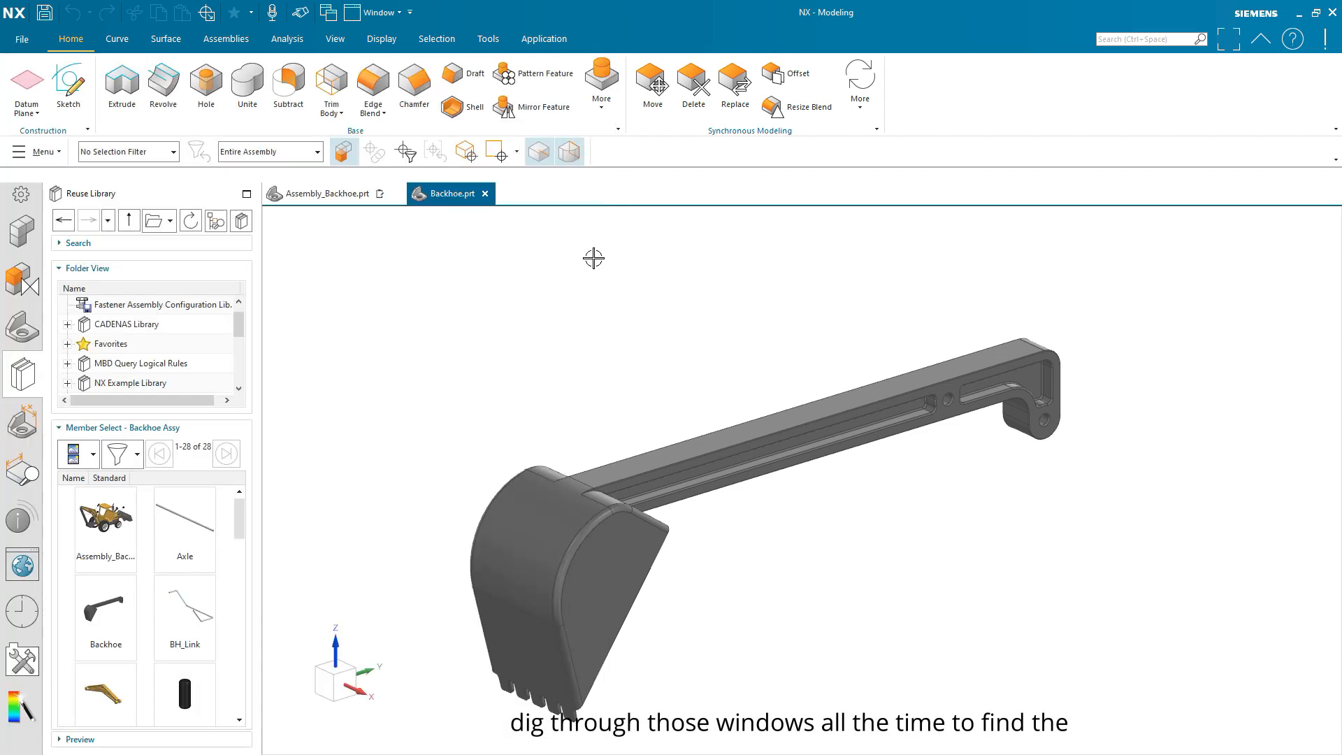